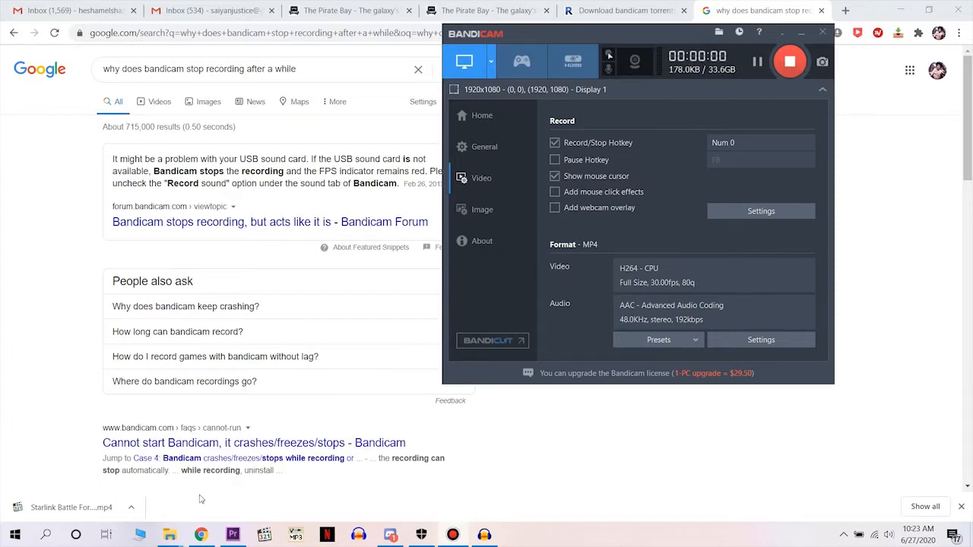
Load the That time I got reincarnated as a slime Episode 24 video from the orthos dub folder into Pazera Free Audio Extractor.
mouse_move(169, 534)
left_click(107, 482)
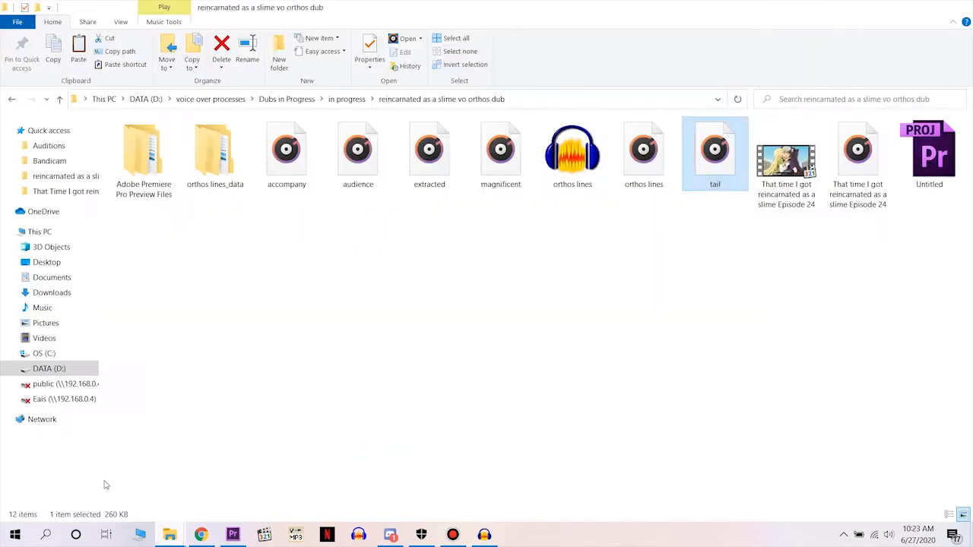
left_click(781, 204)
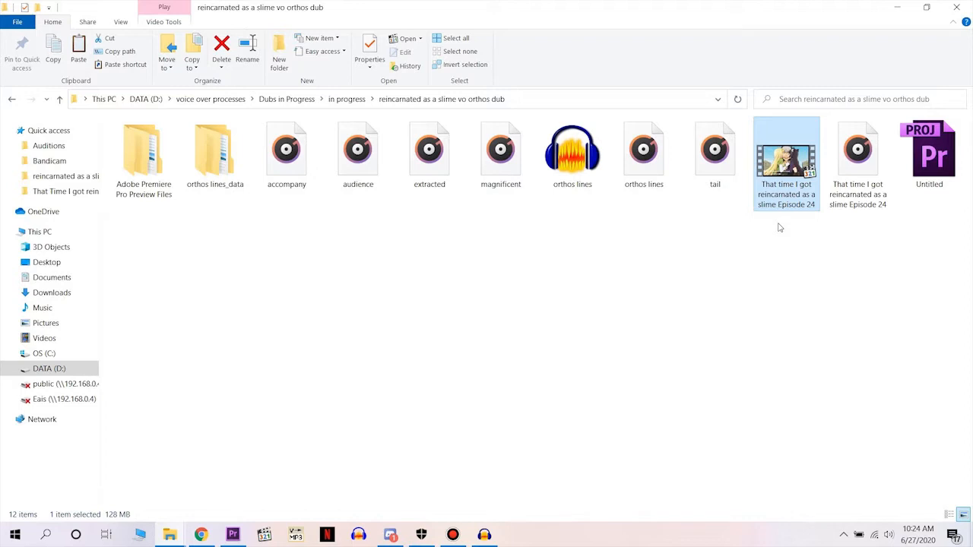
left_click(296, 534)
left_click_drag(784, 190, 357, 235)
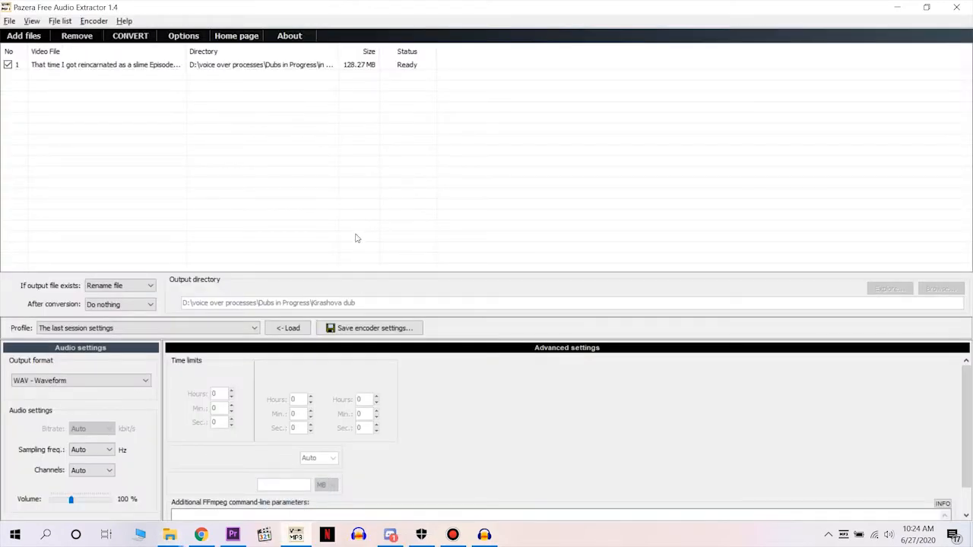
Convert the loaded episode's audio to a WAV file and close the extractor.
left_click(131, 35)
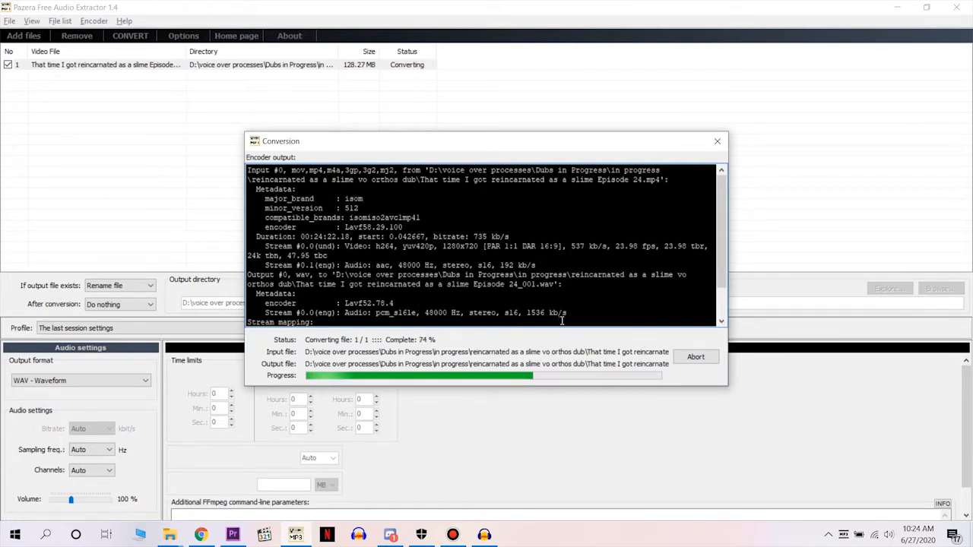
left_click(715, 146)
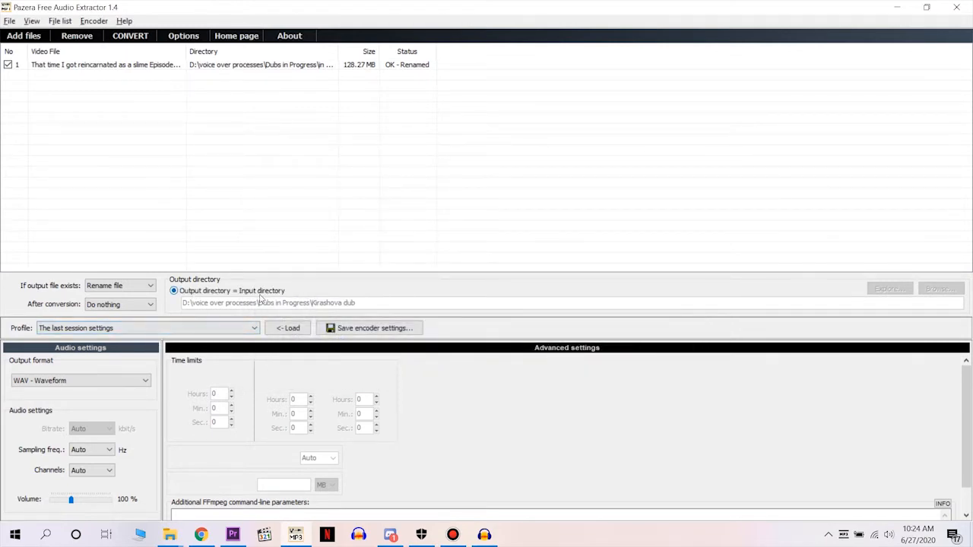
left_click(956, 7)
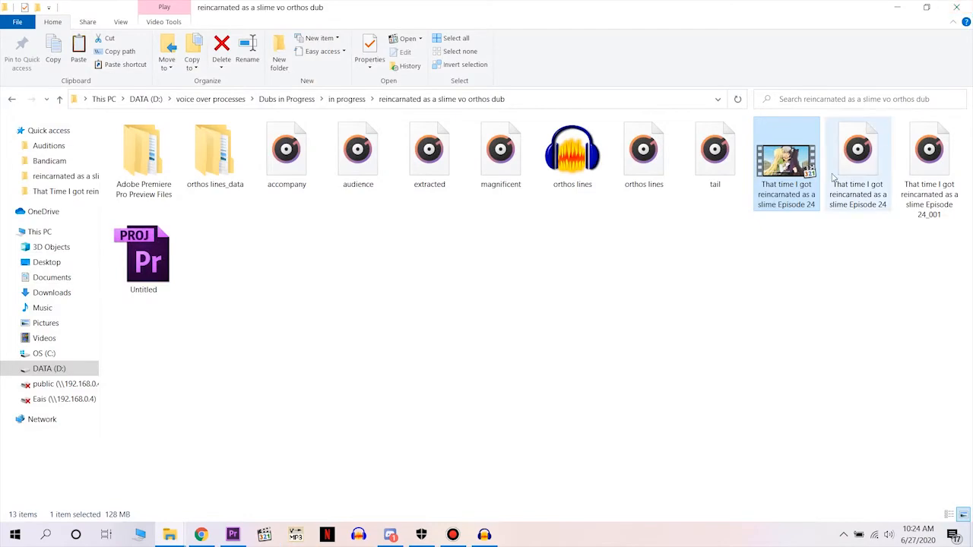
left_click(919, 199)
left_click(859, 167)
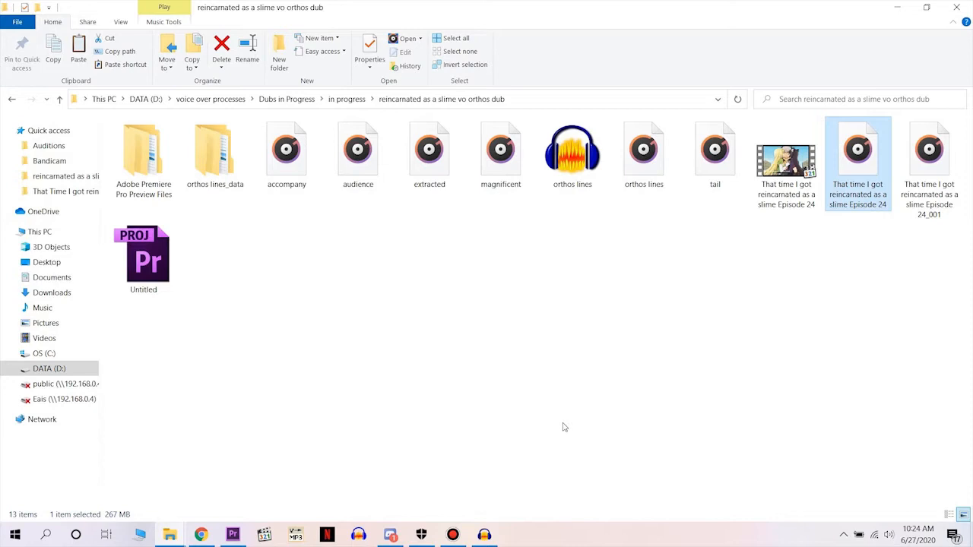
Close the open orthos lines project and launch old audacity from the Dubs in Progress folder.
left_click(286, 98)
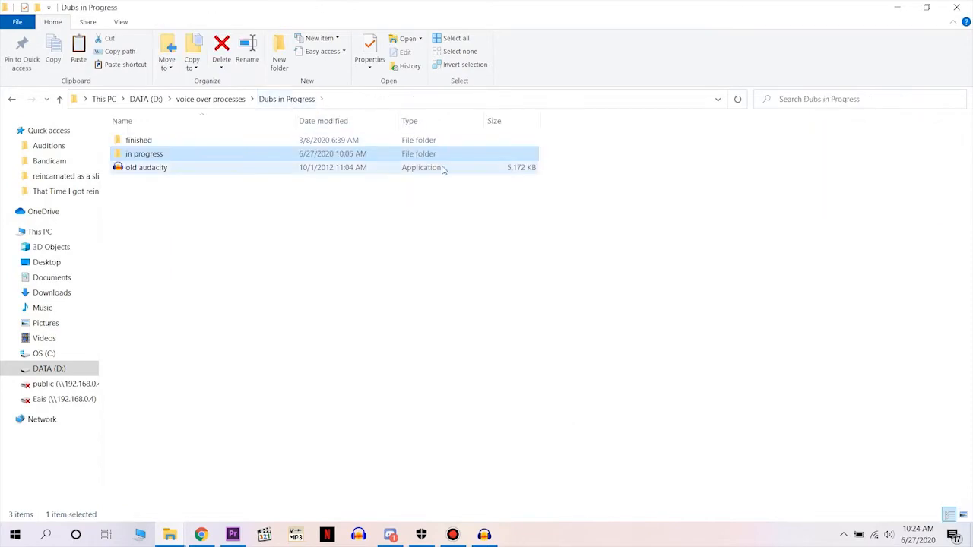
left_click(484, 533)
left_click(956, 7)
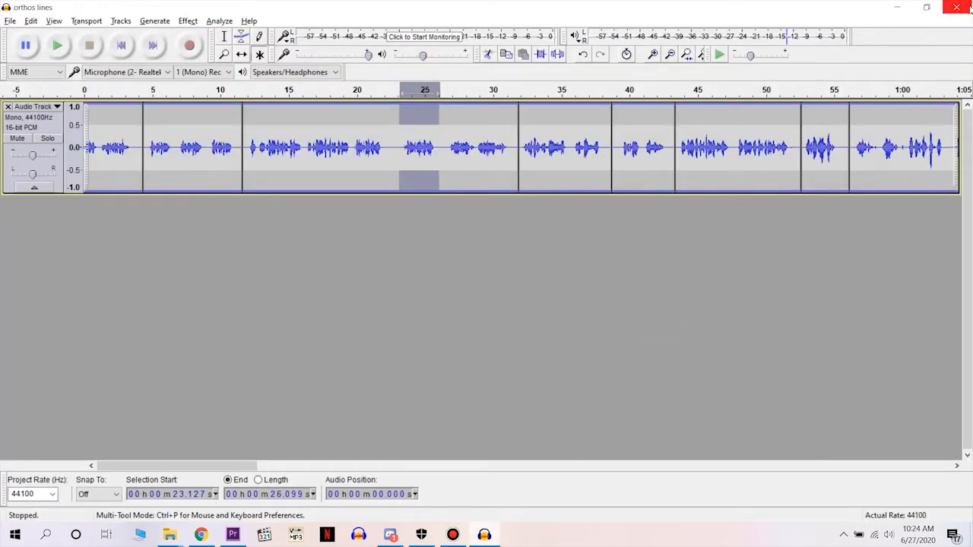
left_click(484, 267)
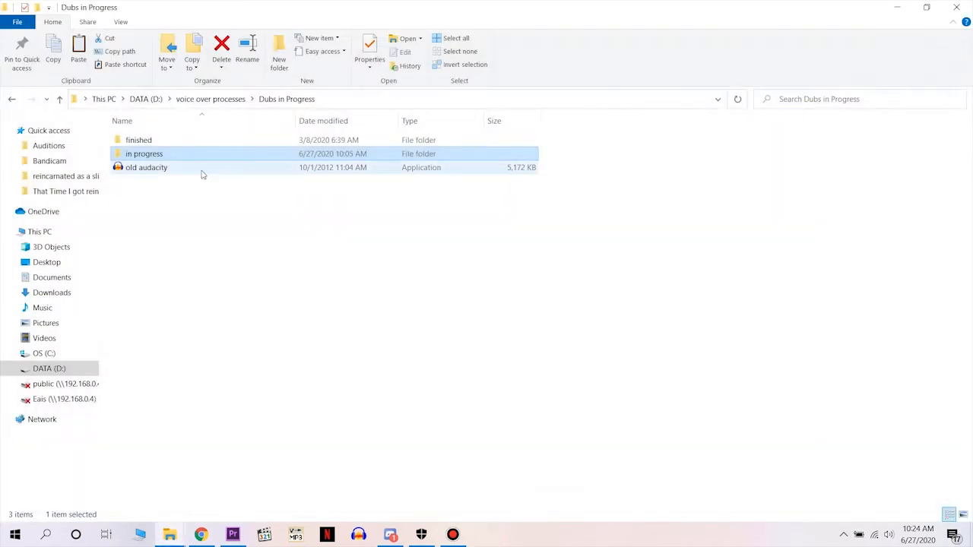
left_click(206, 167)
key("Return")
Import the That time I got reincarnated as a slime Episode 24_001 audio file into the old Audacity window.
key("alt+Tab")
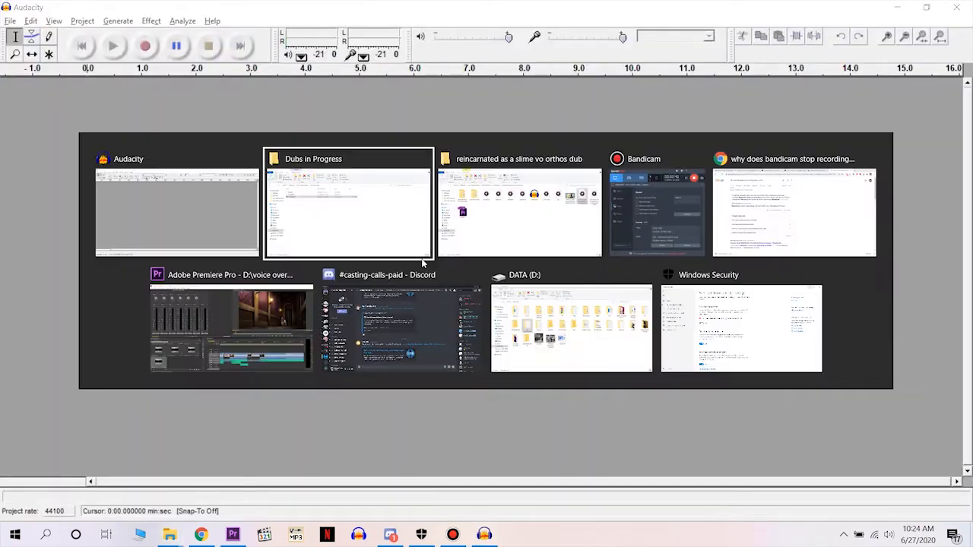
left_click(498, 182)
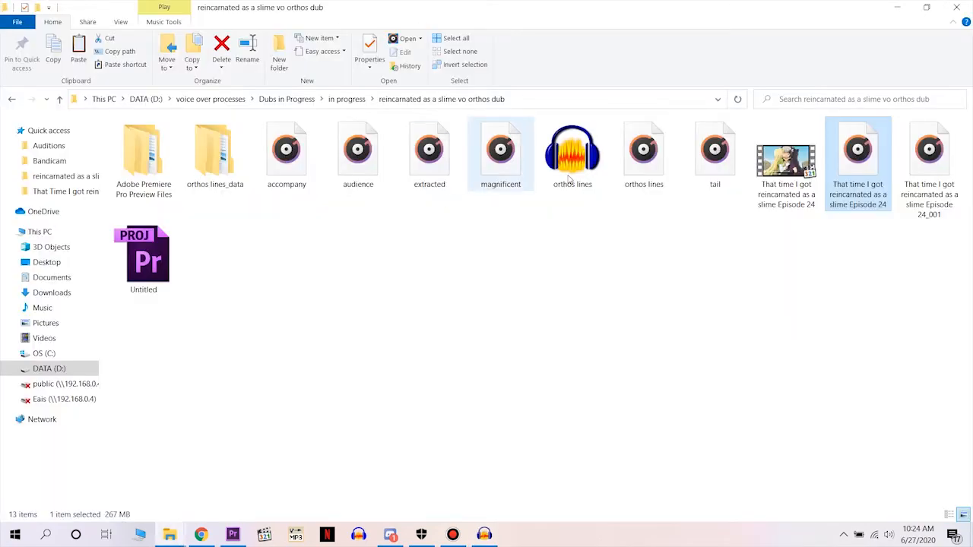
left_click(949, 187)
left_click_drag(950, 187, 537, 246)
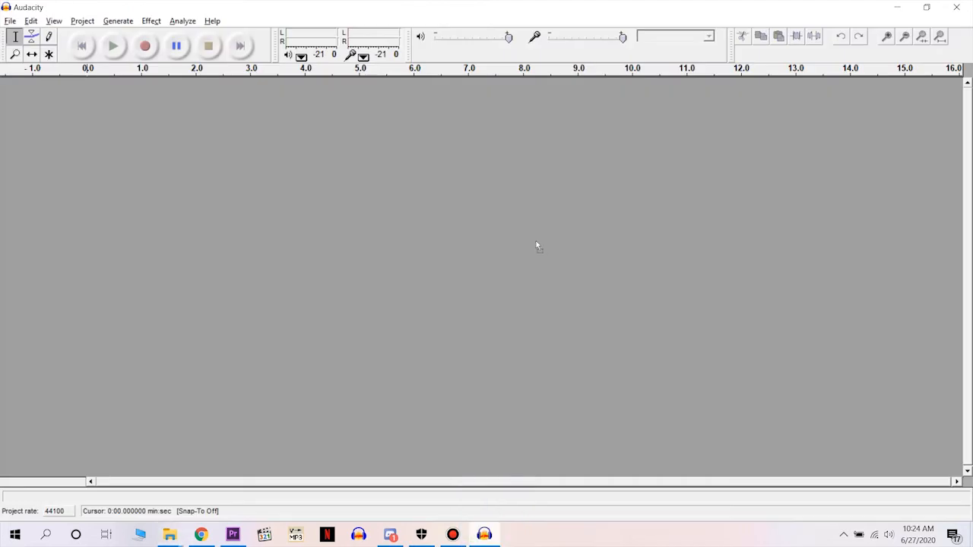
left_click_drag(460, 196, 460, 196)
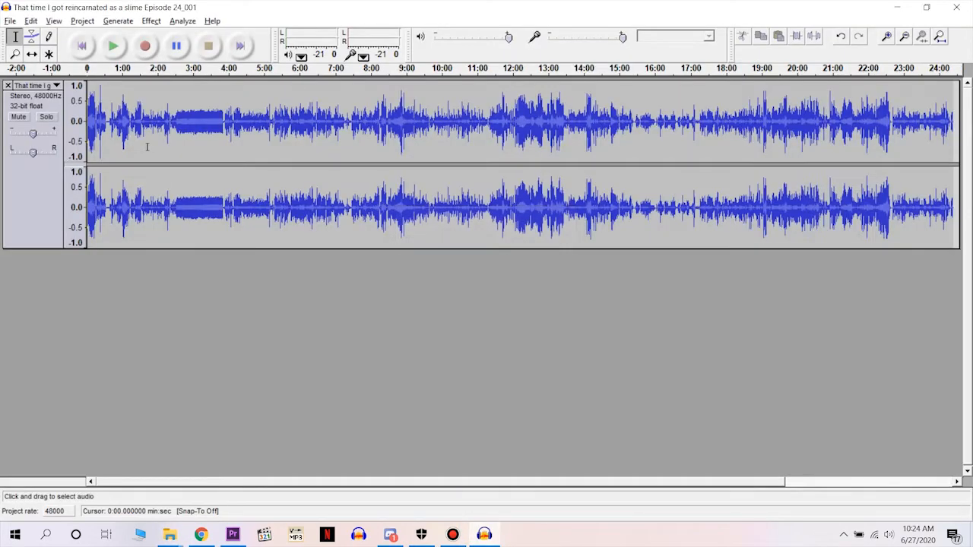
Split the imported stereo track and apply the Invert effect to the whole right-channel track.
left_click(55, 87)
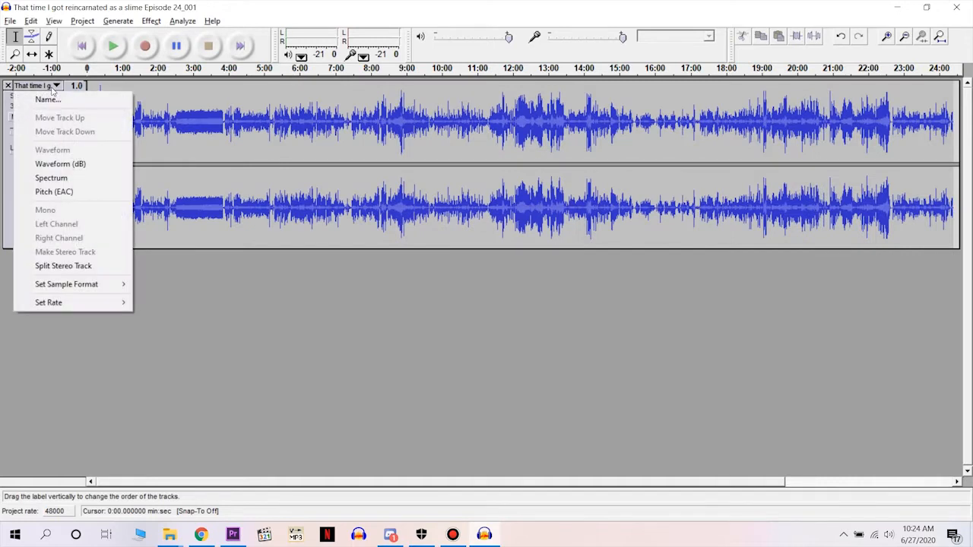
left_click(64, 266)
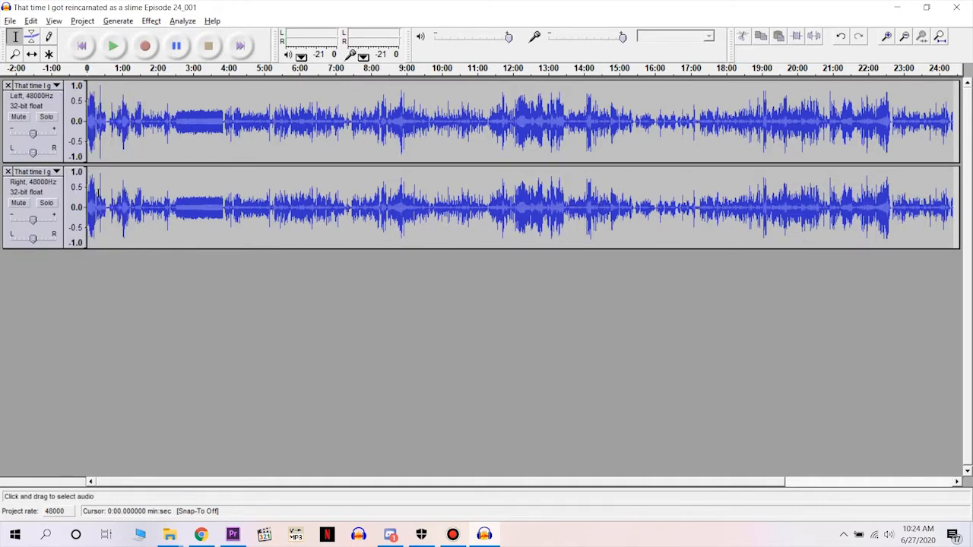
left_click(38, 193)
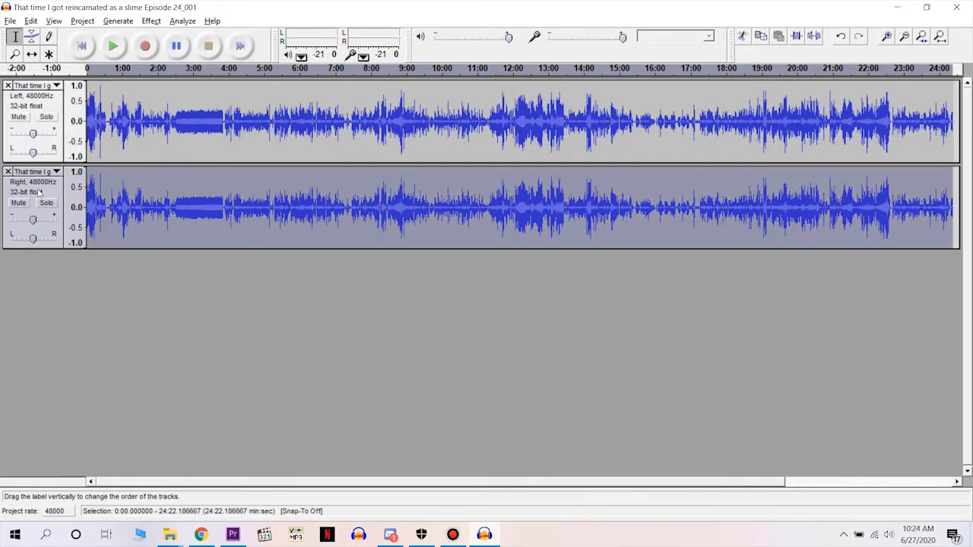
left_click(152, 21)
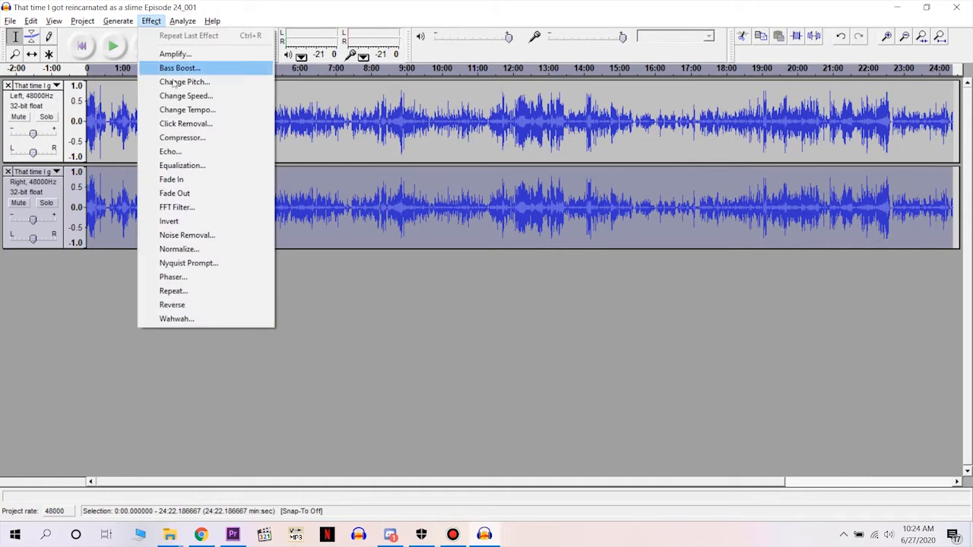
left_click(195, 222)
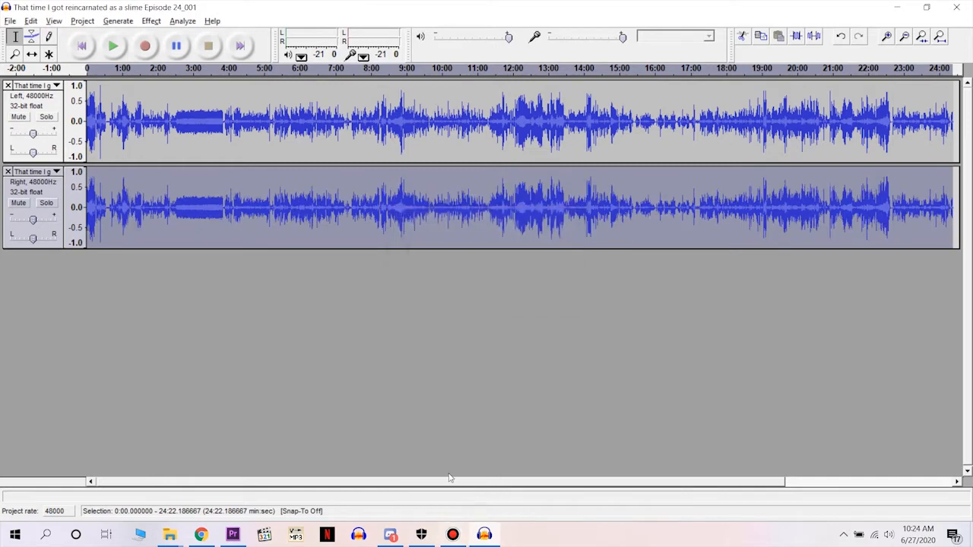
left_click(453, 535)
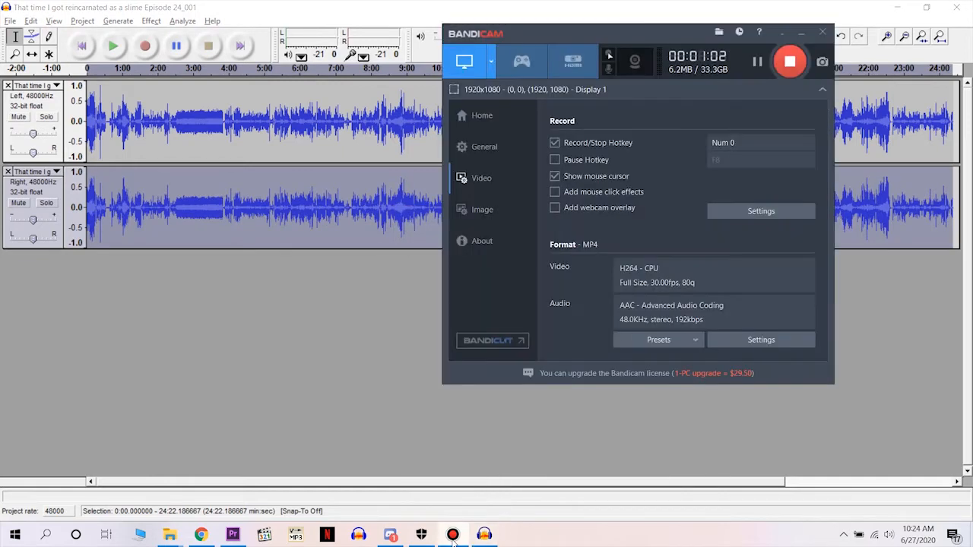
left_click(328, 378)
Set both the inverted right-channel track and the left-channel track to Mono.
left_click(51, 173)
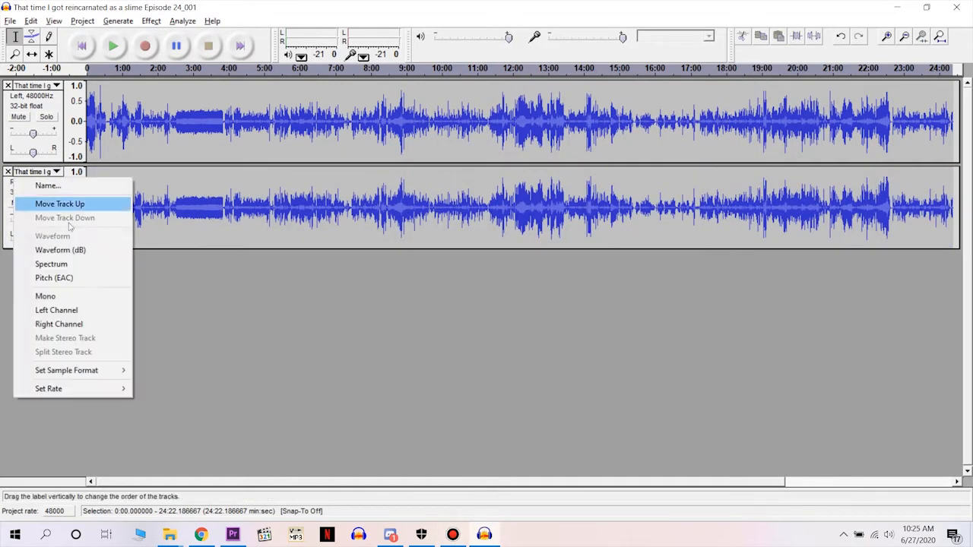
left_click(79, 300)
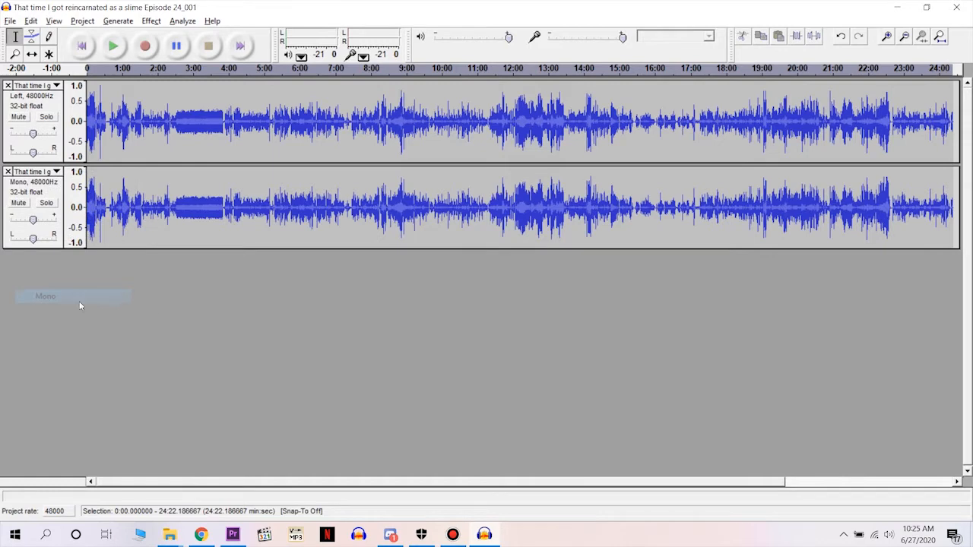
left_click(30, 86)
left_click(149, 311)
Begin exporting the two mono tracks as a WAV file named extracted.wav, and cancel the save.
left_click(9, 21)
left_click(70, 128)
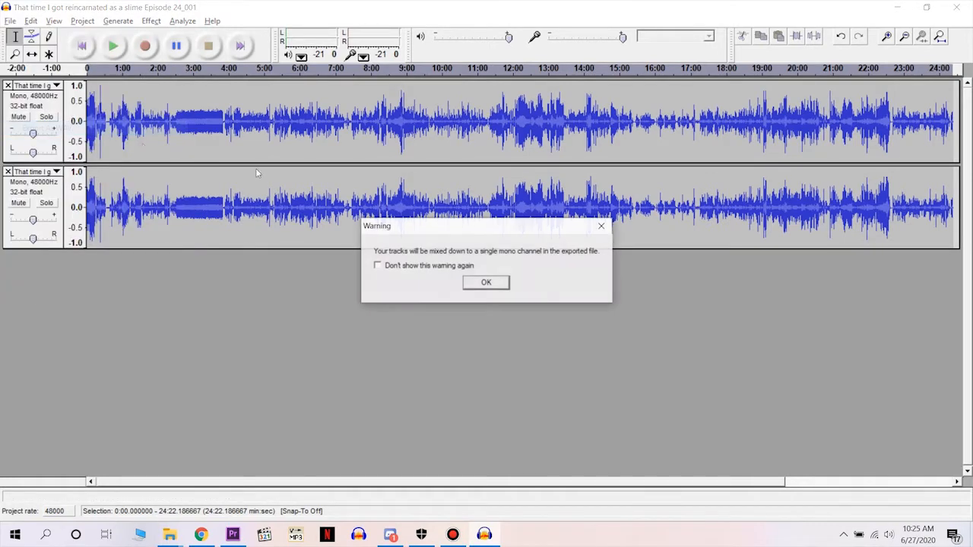
left_click(507, 286)
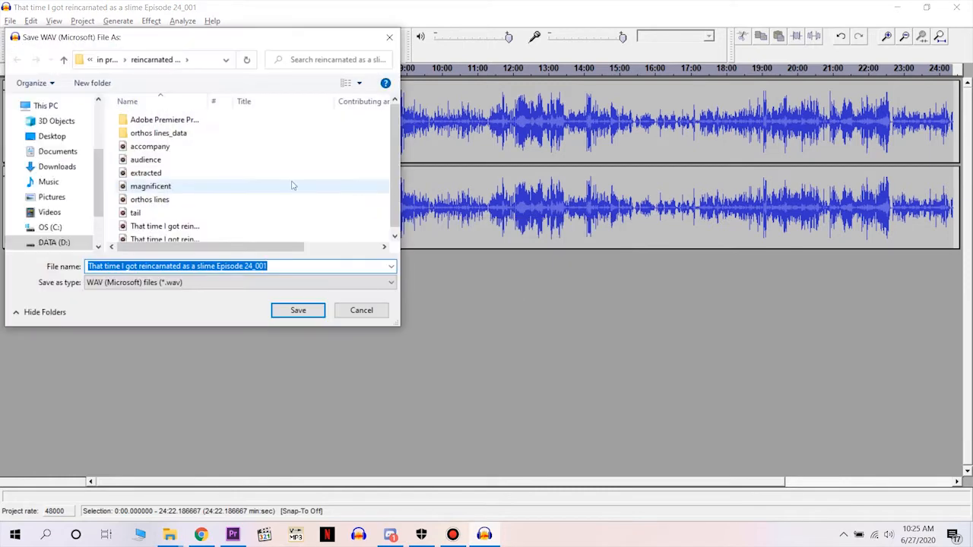
type("ex")
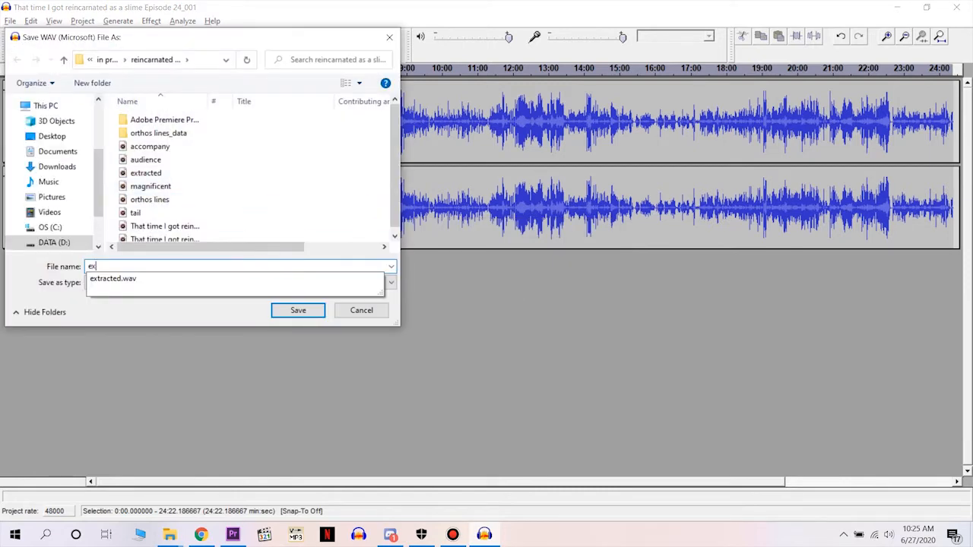
type("t")
key("Down")
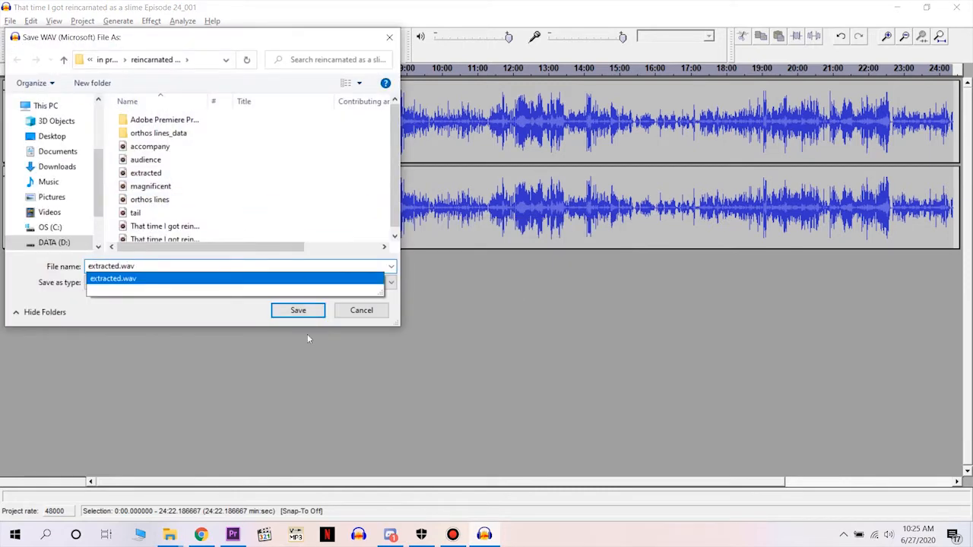
left_click(362, 310)
Close the Audacity project and select the Episode 24 video in the orthos dub folder.
left_click(957, 7)
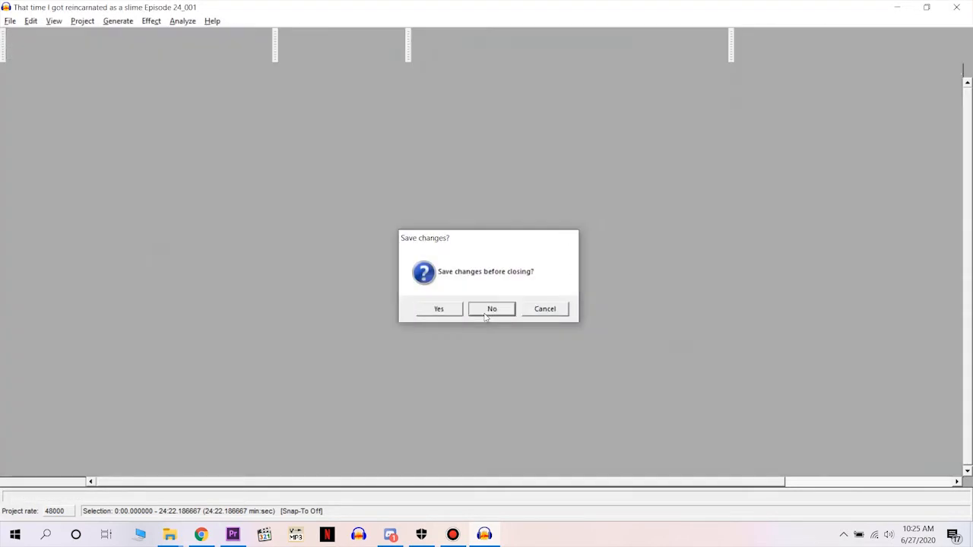
left_click(491, 308)
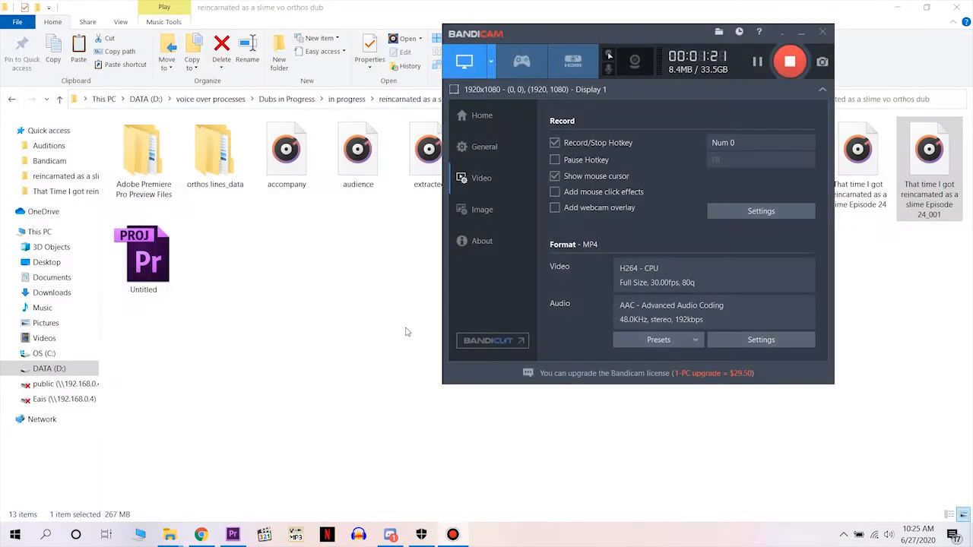
left_click(378, 337)
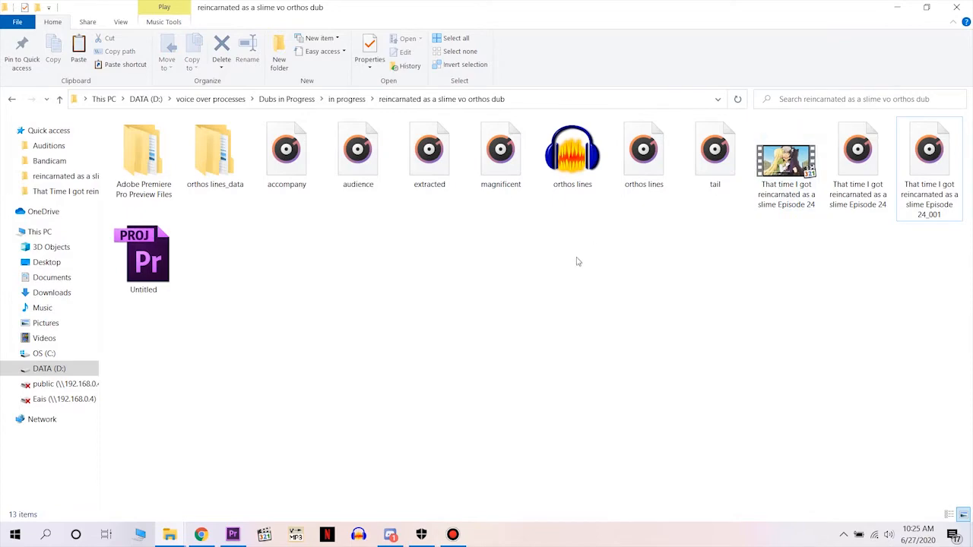
left_click(435, 169)
left_click(797, 193)
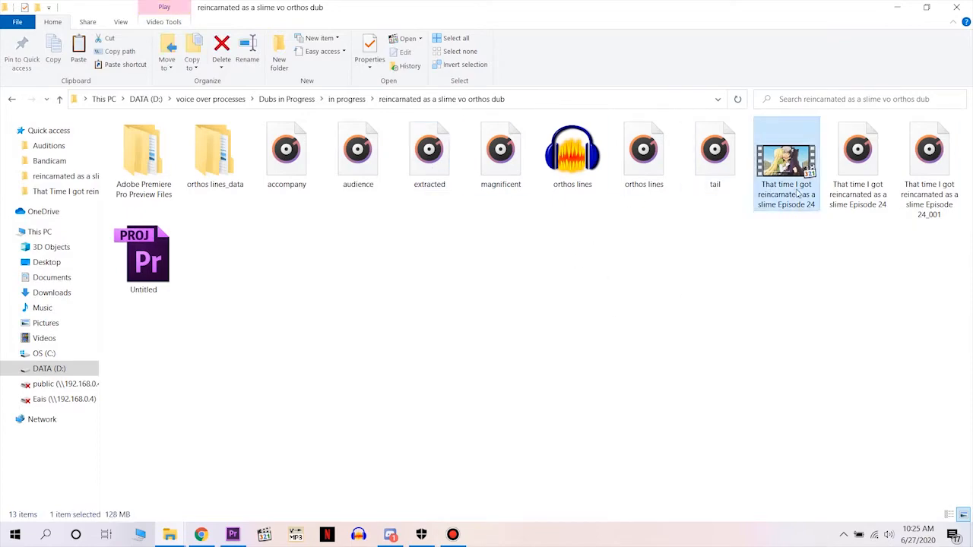
Switch to Adobe Premiere Pro and start a new project, saving the changes to Untitled.prproj.
left_click(231, 536)
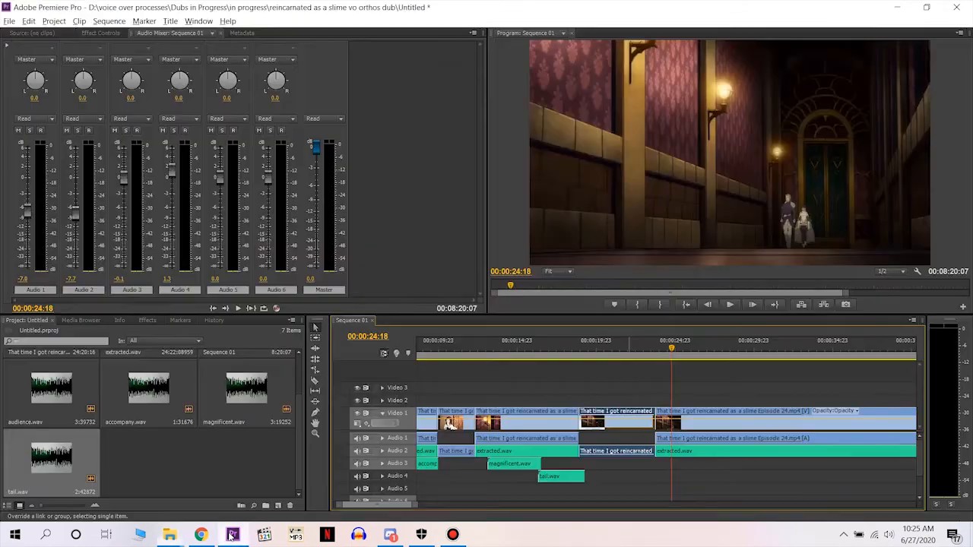
left_click(9, 21)
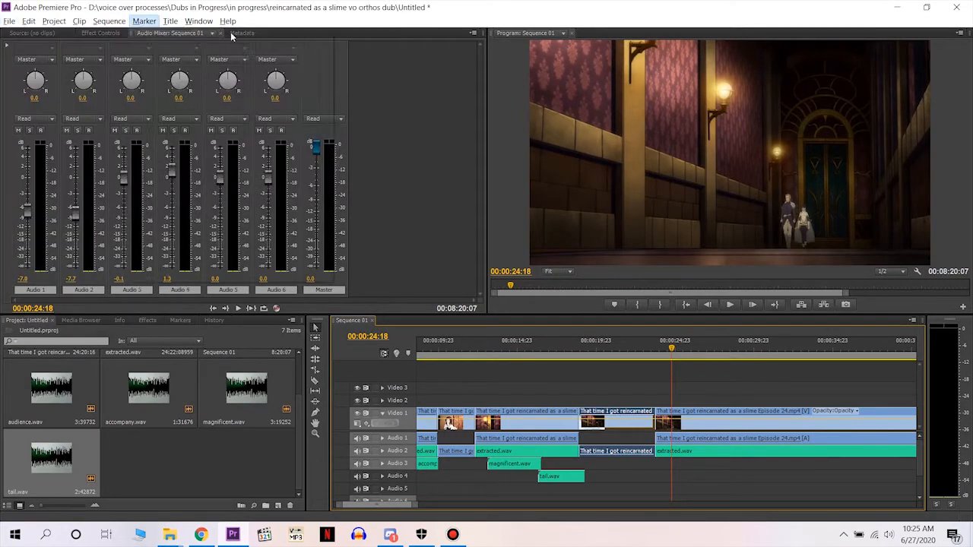
mouse_move(167, 39)
left_click(219, 35)
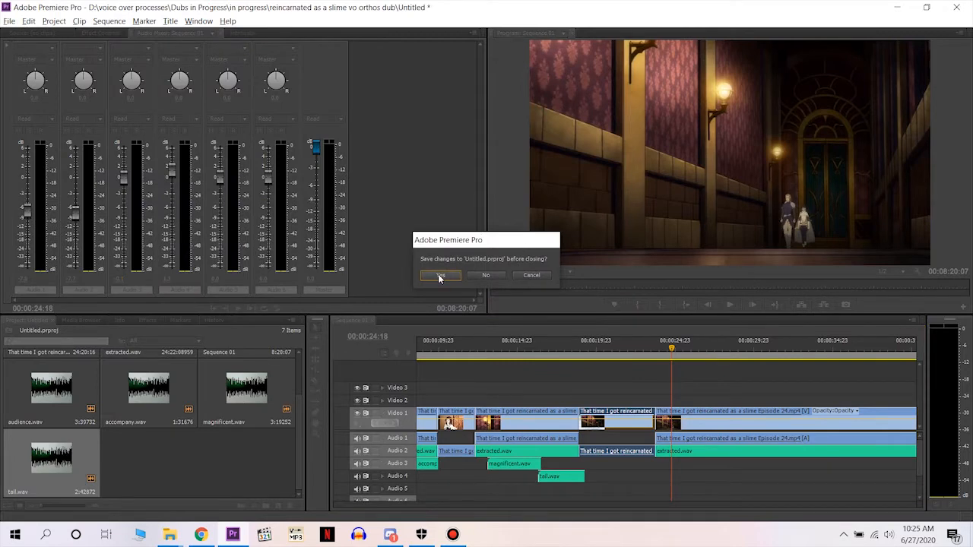
left_click(440, 275)
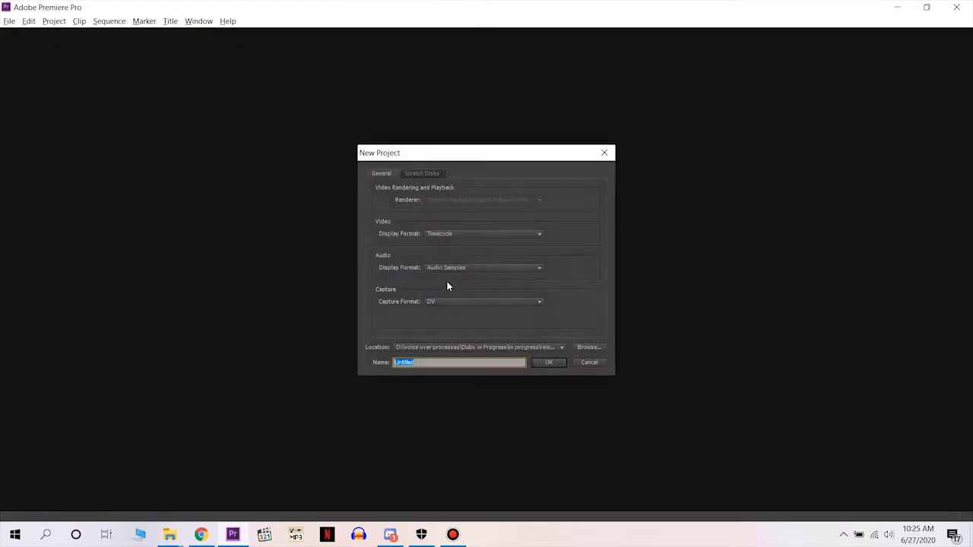
left_click(591, 347)
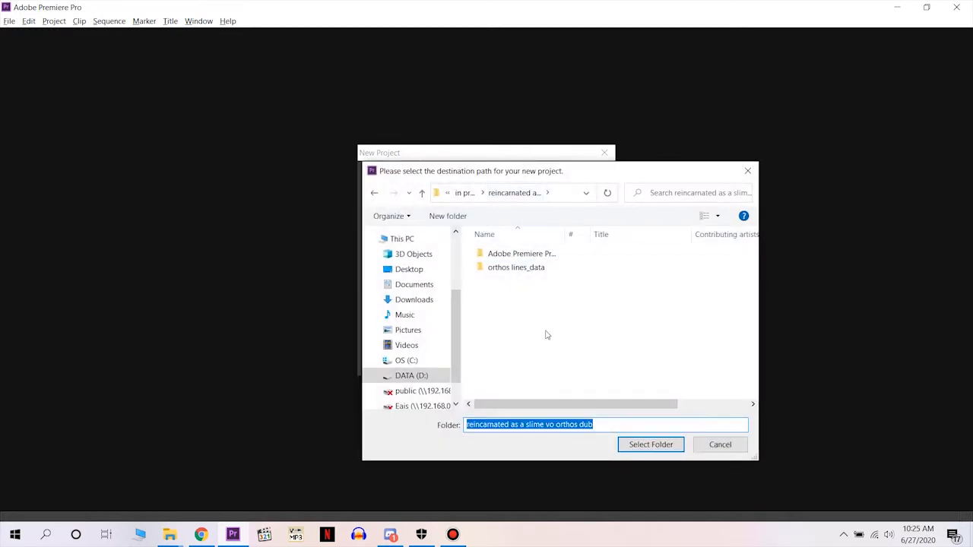
left_click(651, 445)
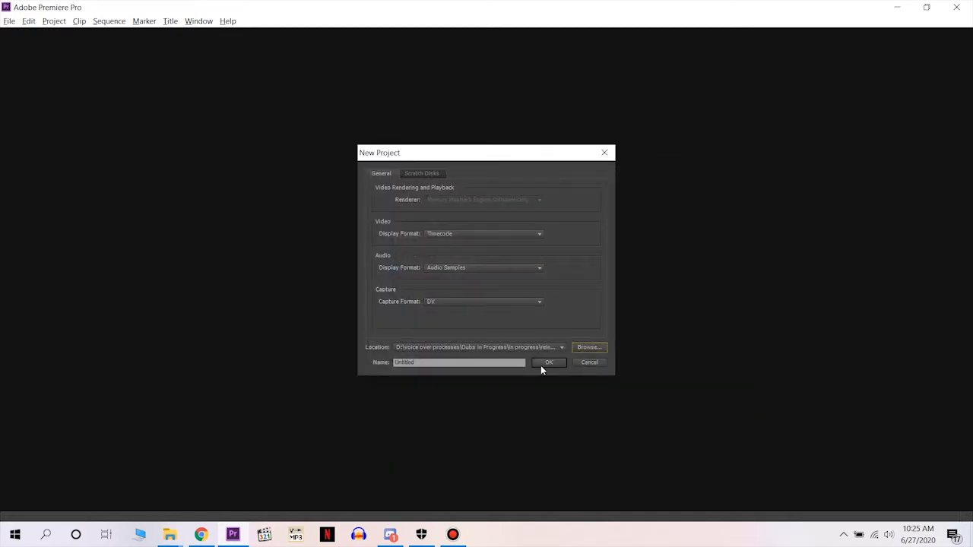
left_click(591, 362)
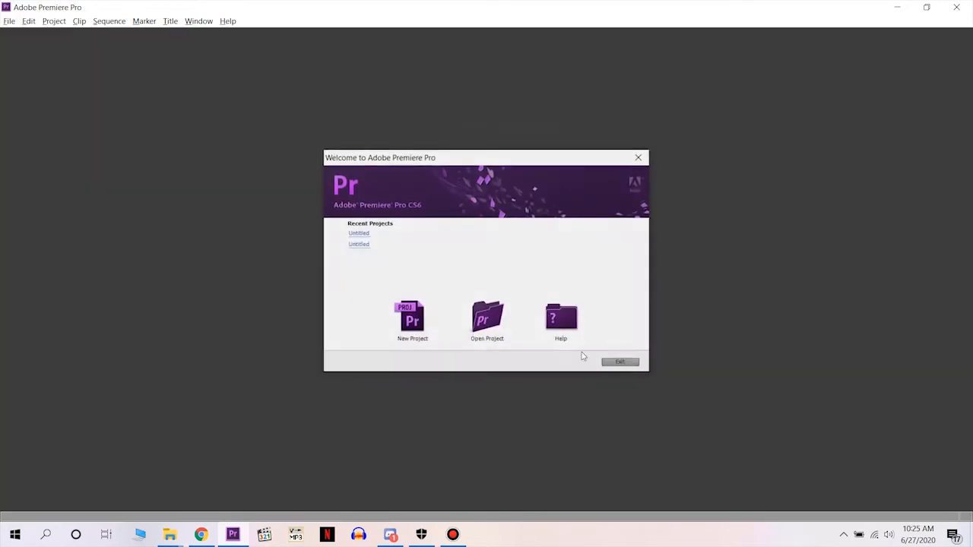
Open the existing Untitled project from the orthos dub folder and create a new sequence with the default settings.
left_click(486, 316)
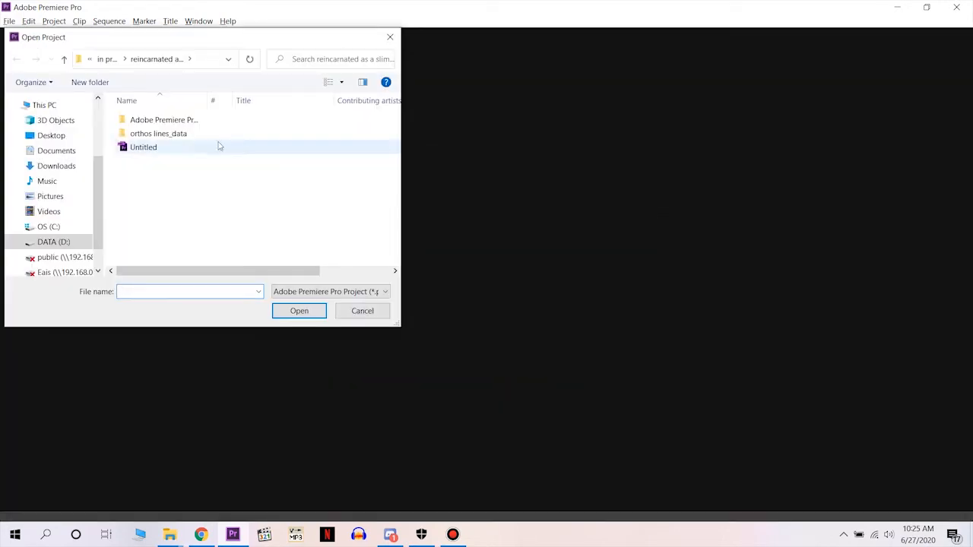
double_click(155, 149)
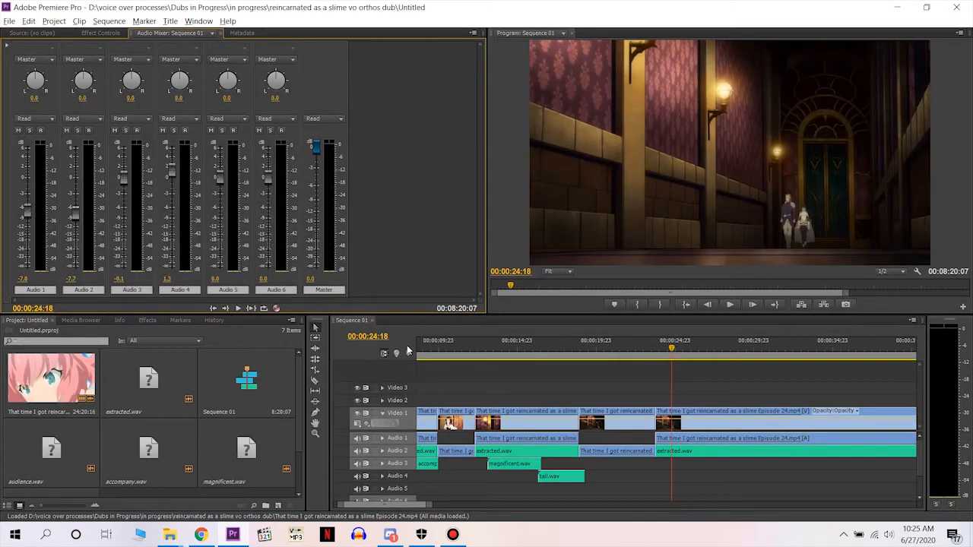
key("ctrl+n")
key("Return")
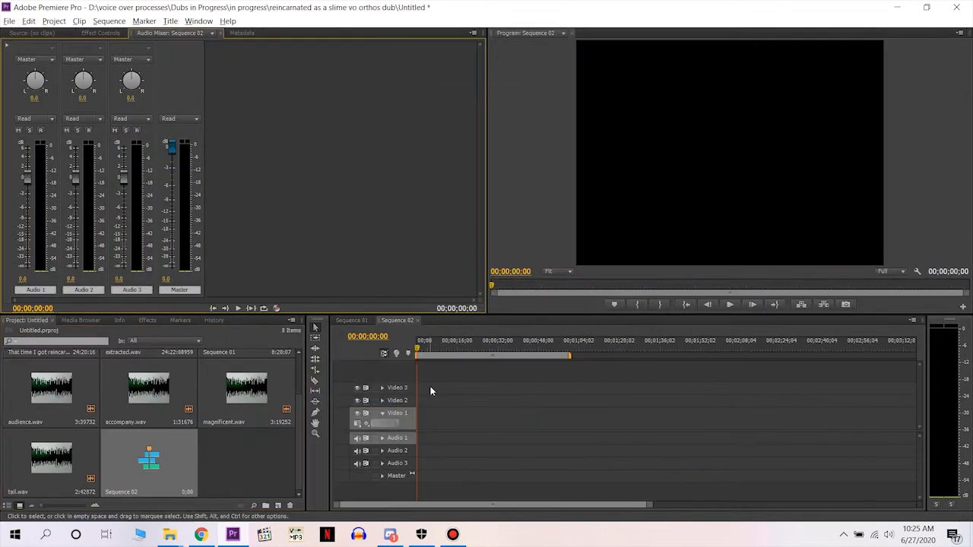
Import the extracted audio file and the Episode 24 video from the orthos dub folder into the Premiere Pro project.
key("alt+Tab")
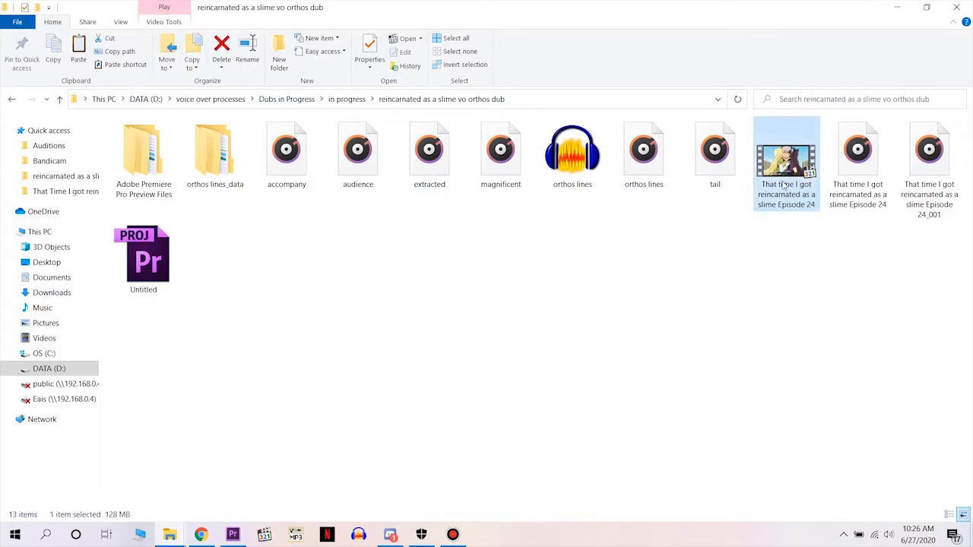
left_click(436, 182, "ctrl")
left_click_drag(439, 185, 243, 450)
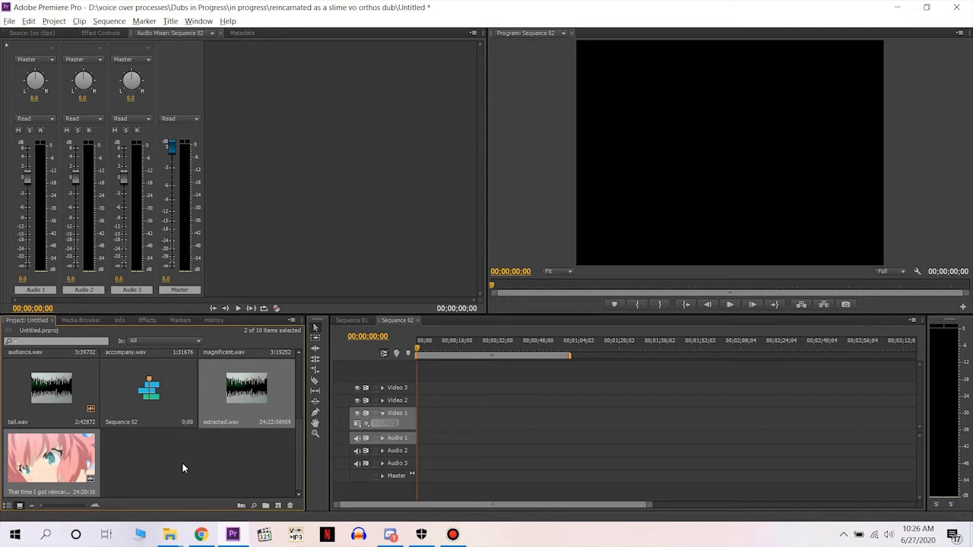
Place the Episode 24 video at the start of Sequence 02, matching the sequence settings to the clip, and put extracted.wav on Audio 2.
left_click_drag(246, 389, 413, 420)
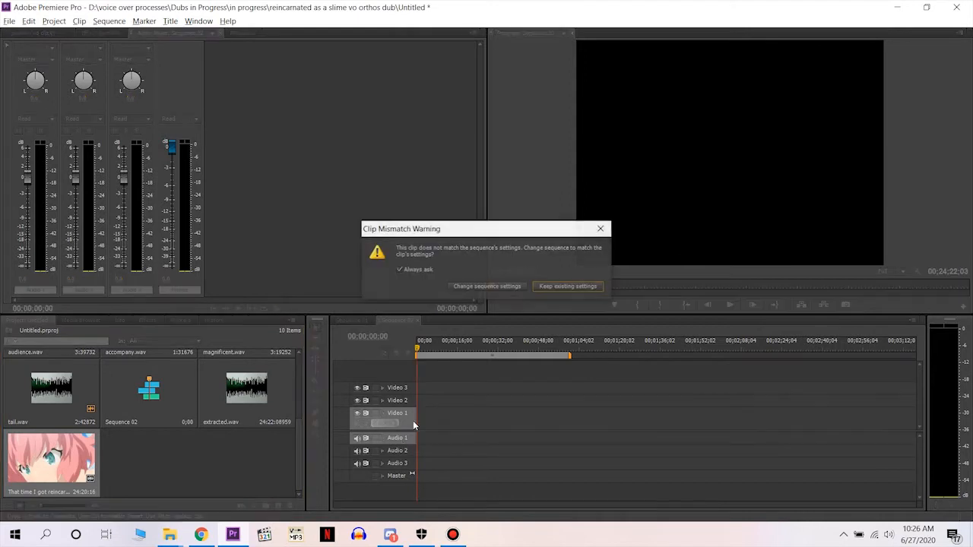
left_click(474, 285)
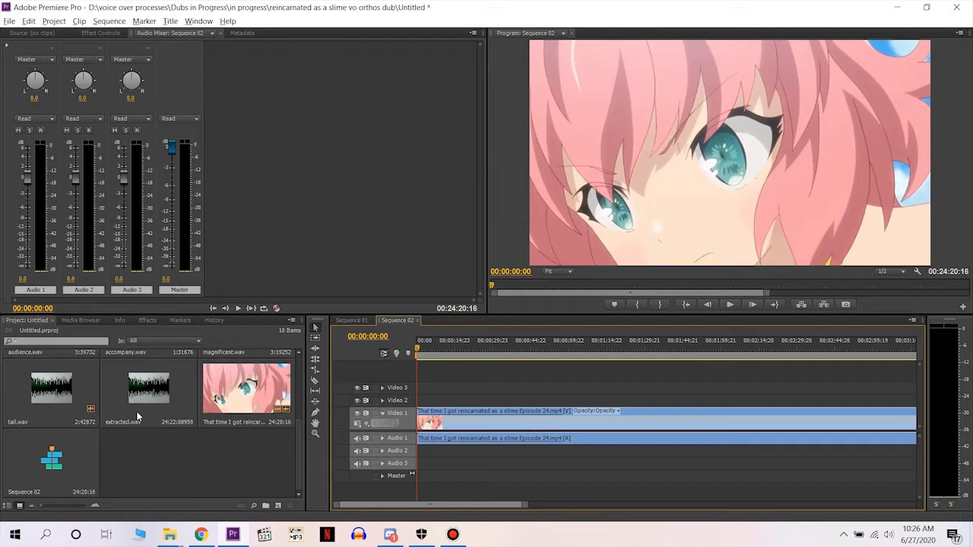
left_click_drag(138, 416, 410, 452)
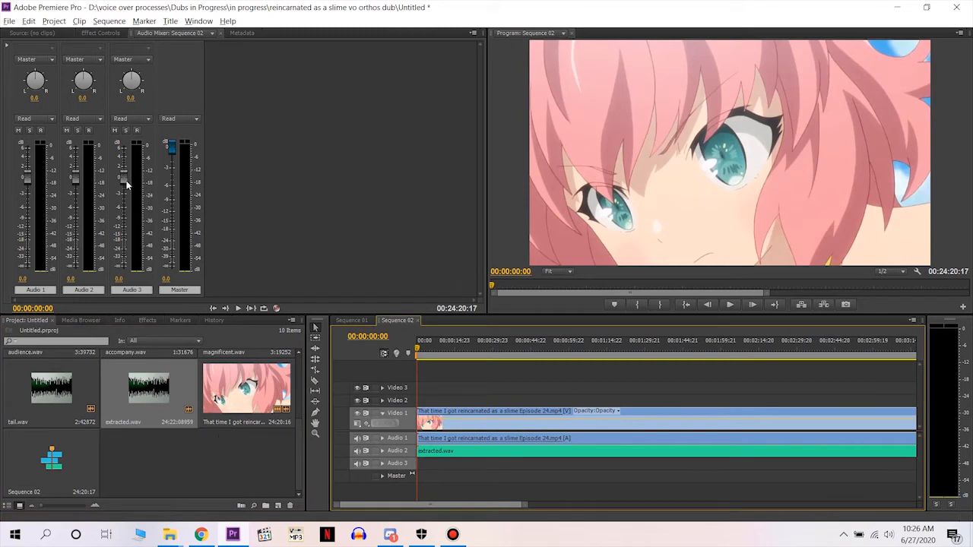
right_click(407, 465)
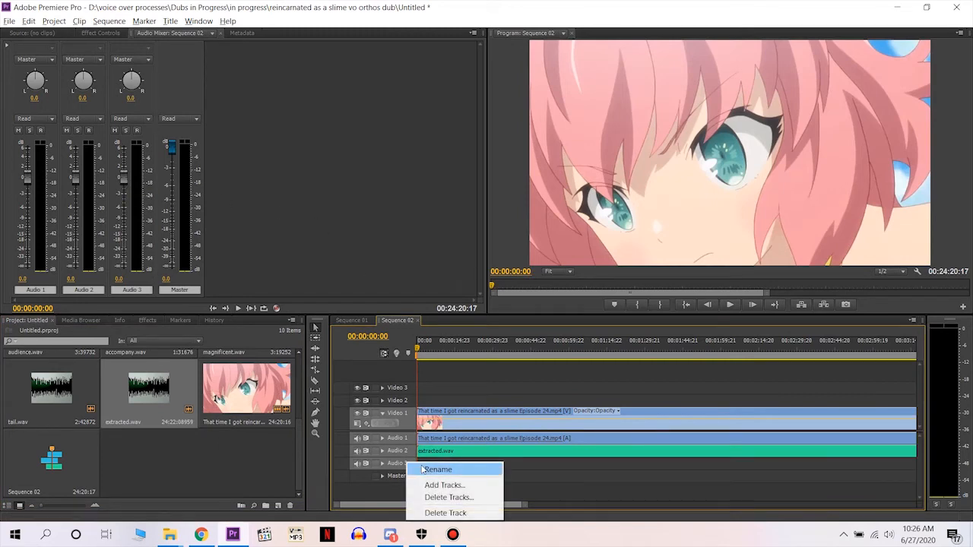
left_click(440, 486)
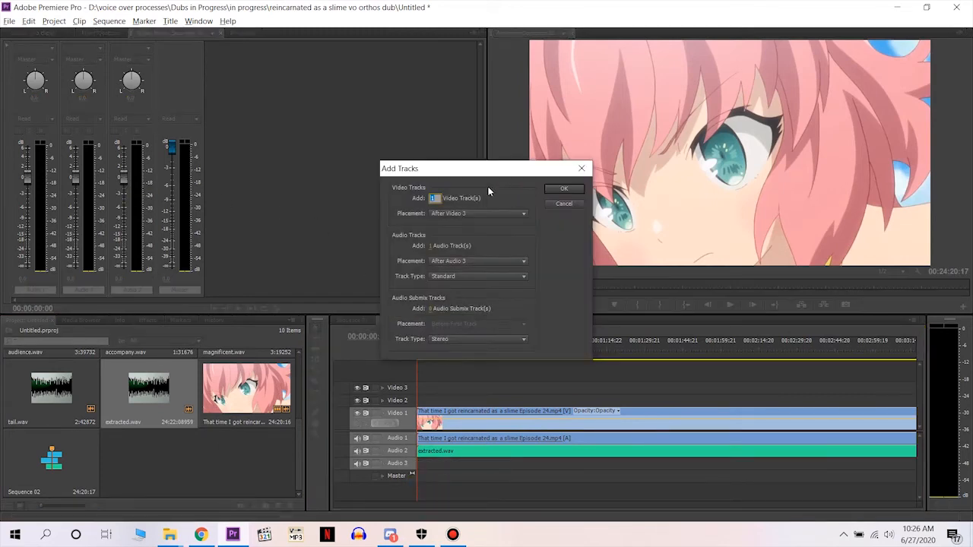
left_click(564, 204)
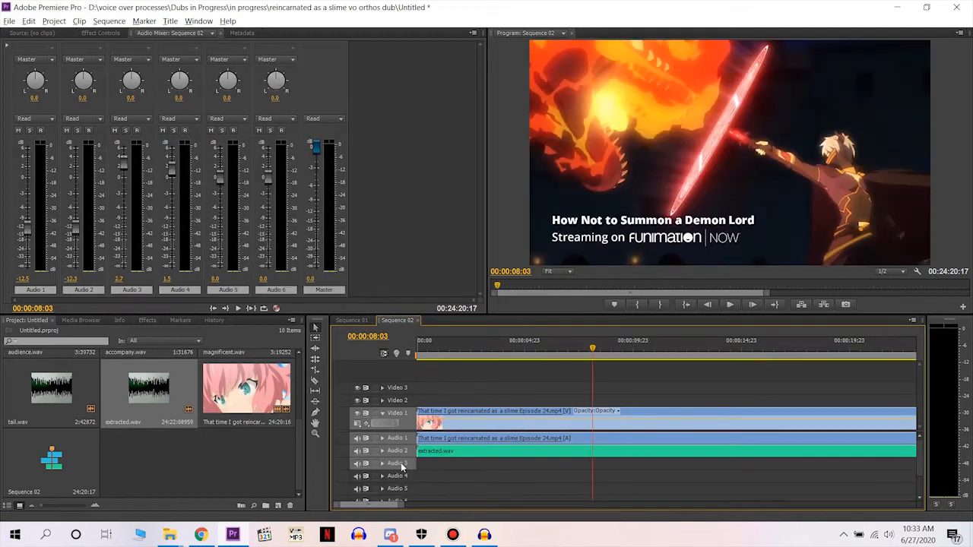
Try to add 3 standard audio tracks after Audio 6 in Sequence 02.
right_click(401, 462)
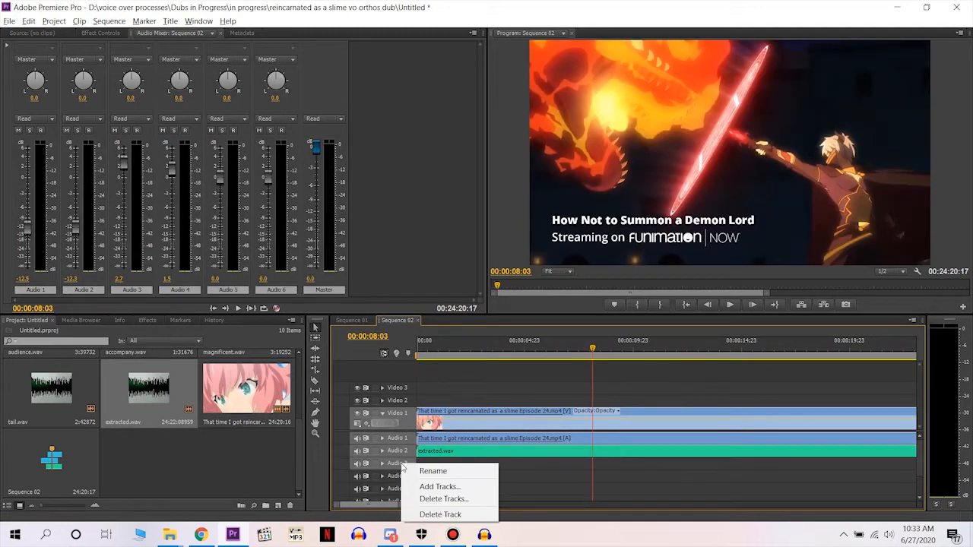
left_click(435, 487)
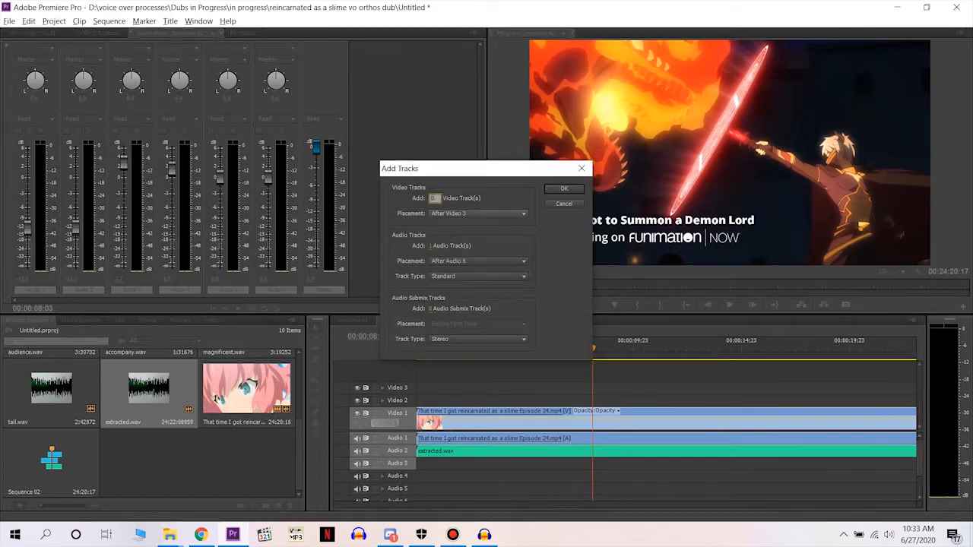
left_click(447, 231)
left_click(435, 245)
left_click(435, 246)
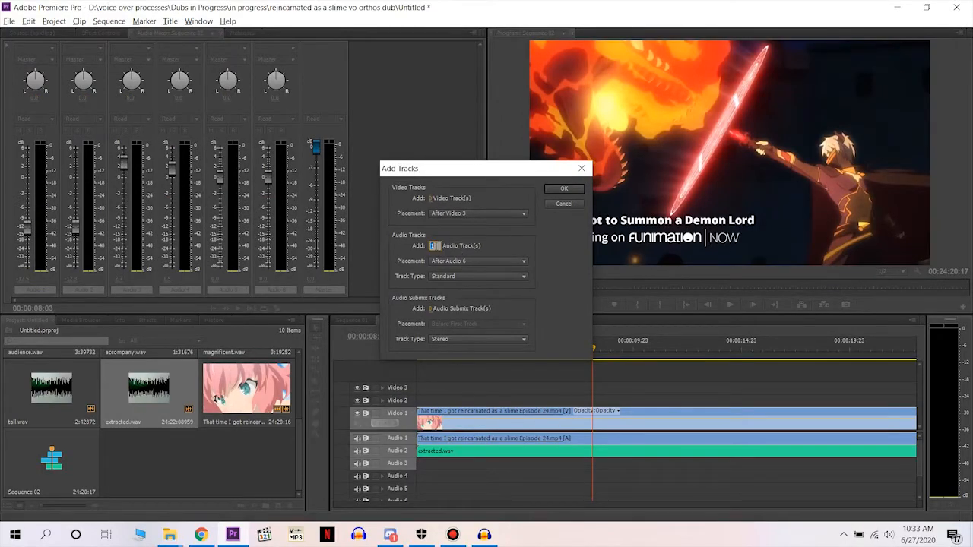
type("3")
left_click(565, 192)
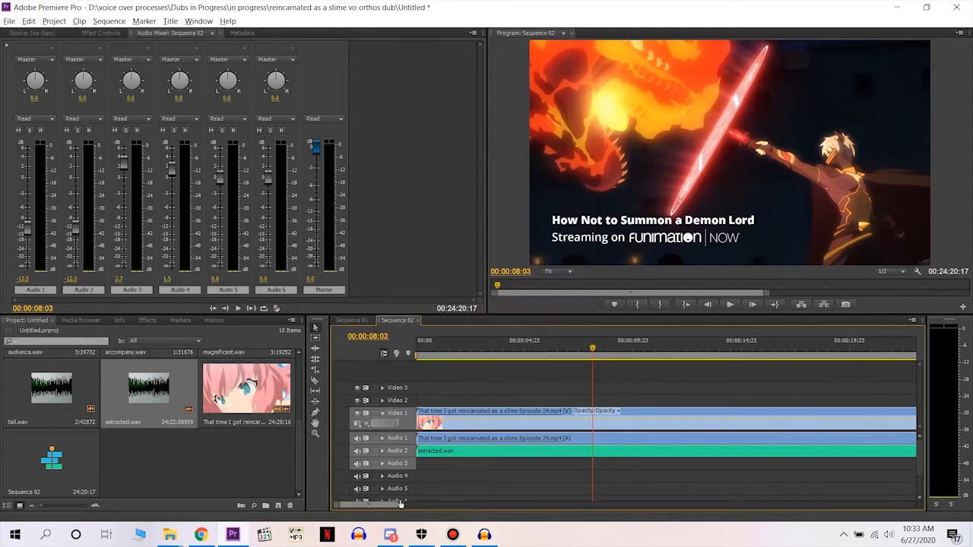
Find the start of the scene and split both the episode clip and extracted.wav at 00:16:00:01 with the Razor tool.
left_click_drag(398, 505, 841, 469)
left_click(734, 351)
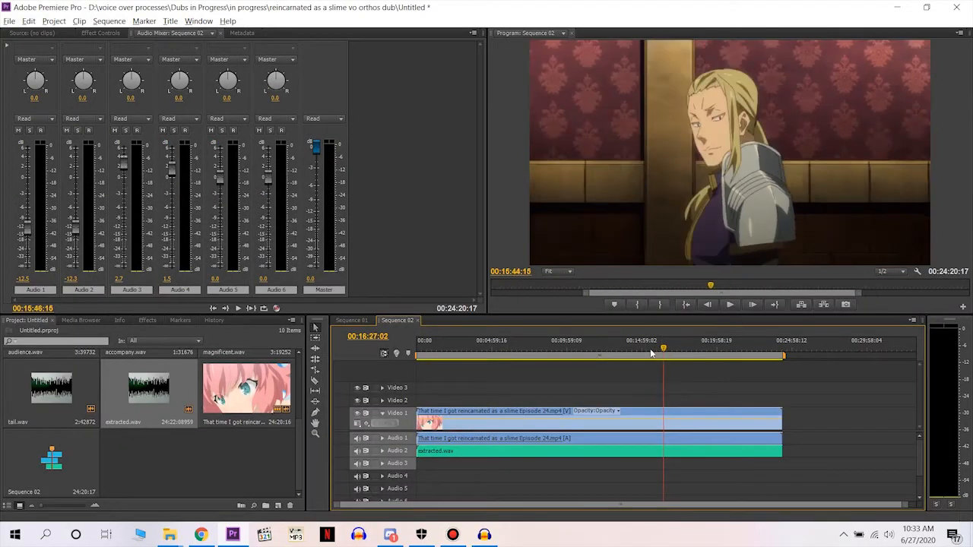
left_click_drag(652, 353, 657, 353)
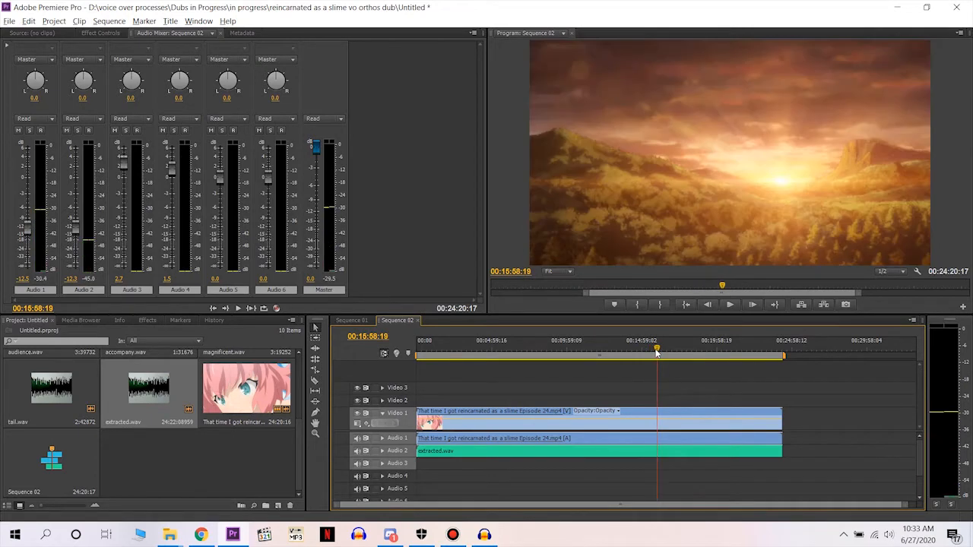
key("space")
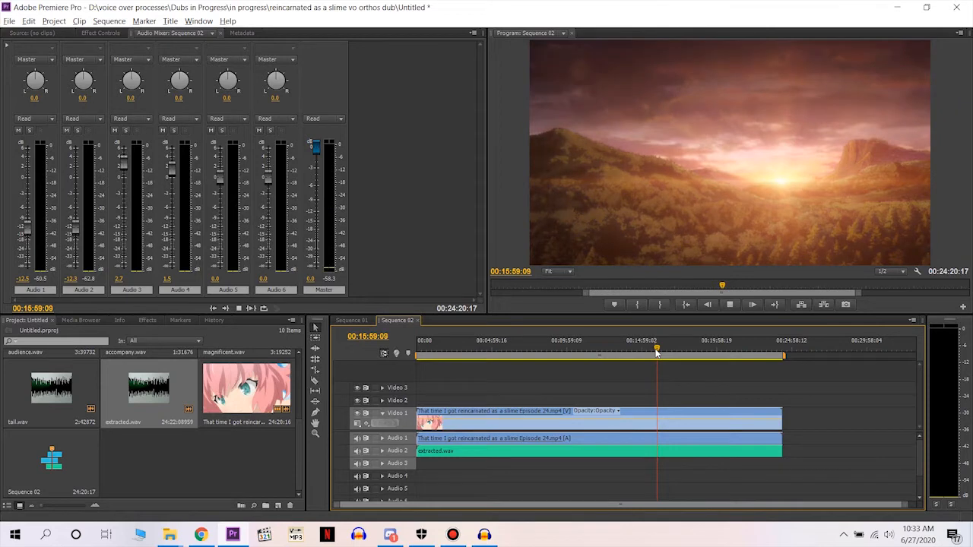
key("c")
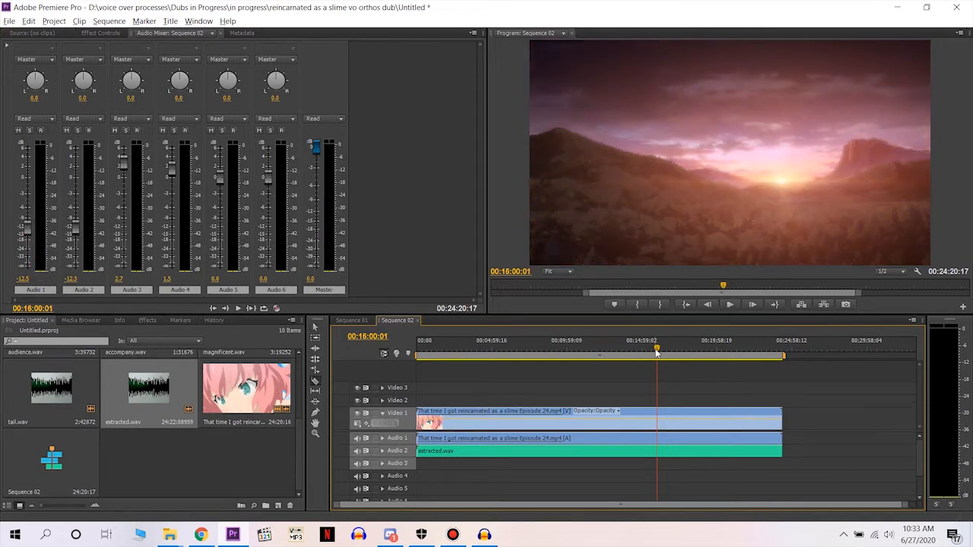
left_click(658, 439)
left_click(658, 449)
key("v")
key("c")
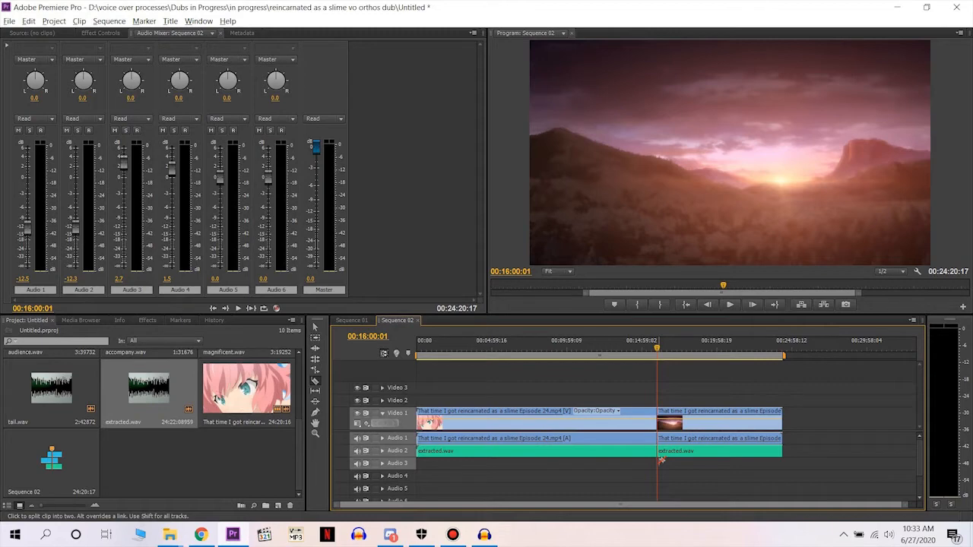
Delete the video and audio segments before the cut and move the remaining clips to the start of the sequence.
key("v")
left_click_drag(617, 382, 522, 464)
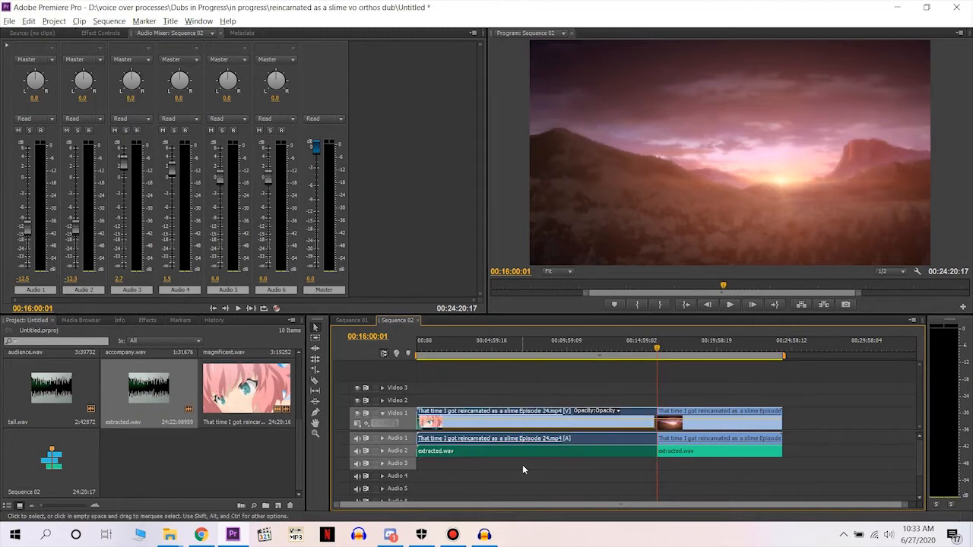
key("Delete")
left_click_drag(699, 417, 444, 420)
key("Home")
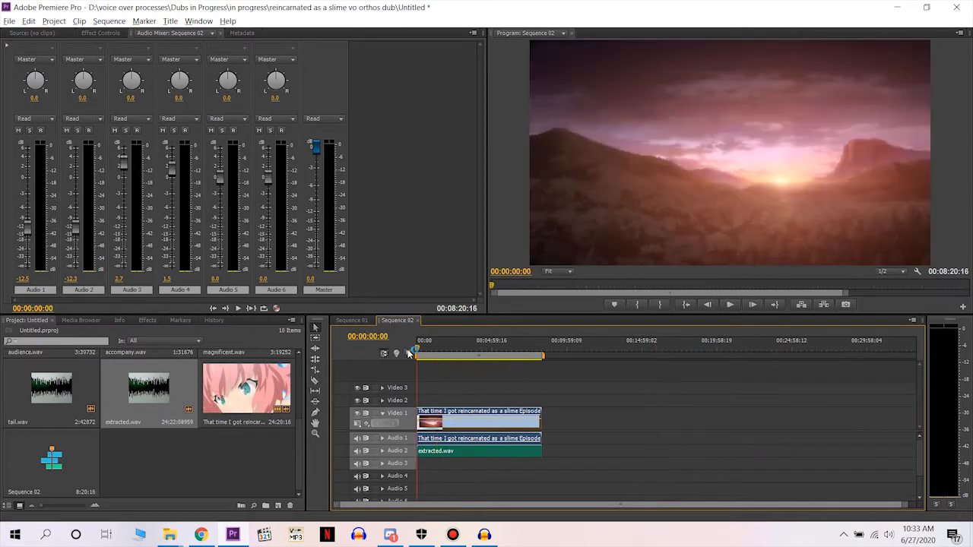
Play the scene to find where the dialogue begins, split the episode clip and extracted.wav at 00:00:04:22, and play on from the cut.
key("space")
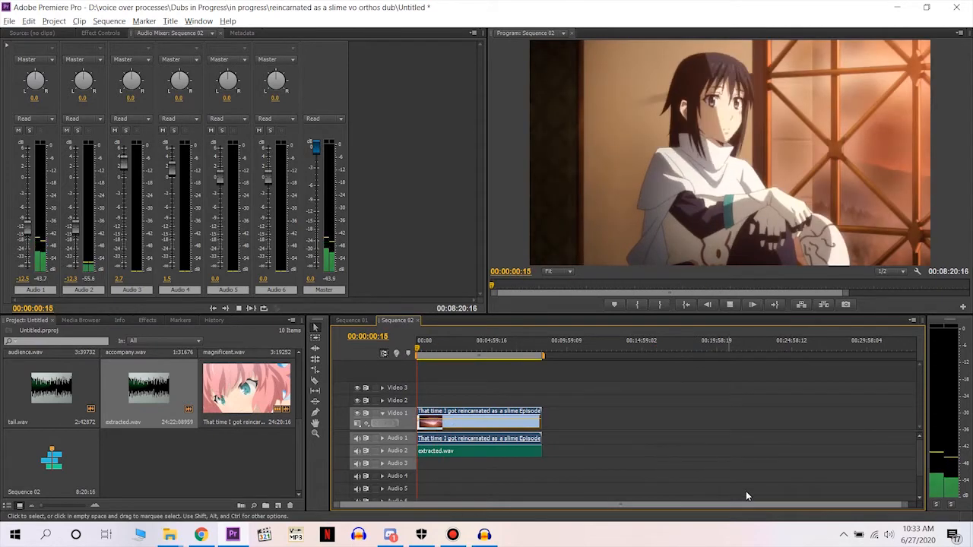
left_click_drag(905, 506, 698, 508)
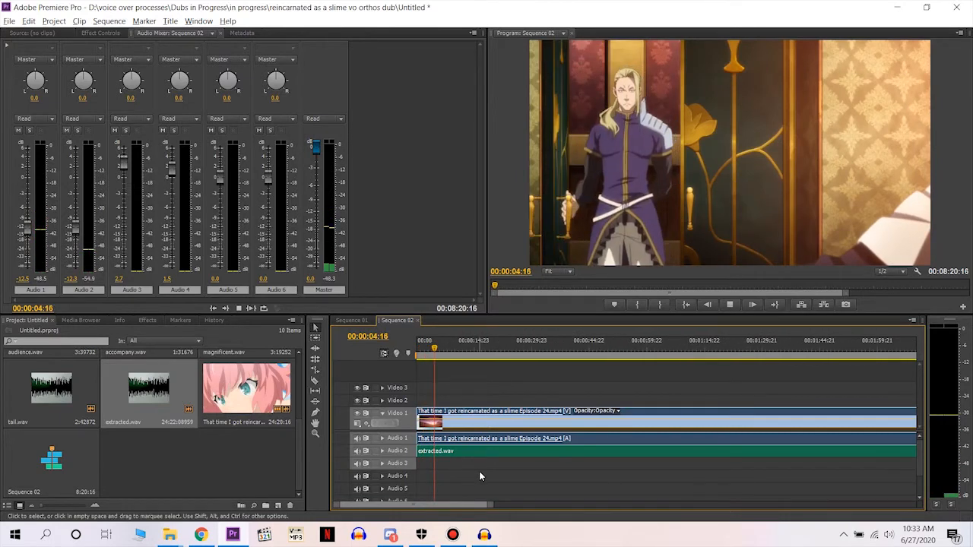
key("space")
left_click_drag(491, 506, 469, 502)
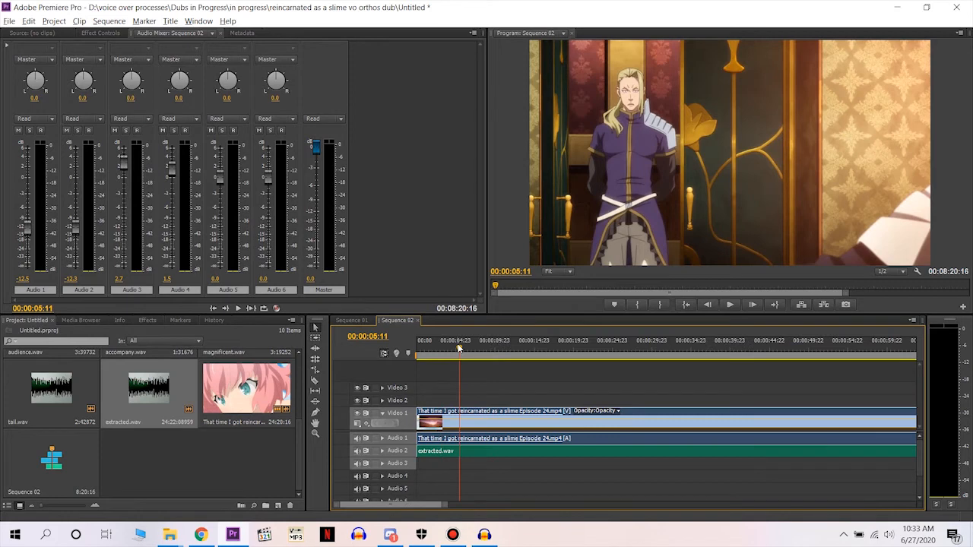
left_click_drag(459, 348, 455, 351)
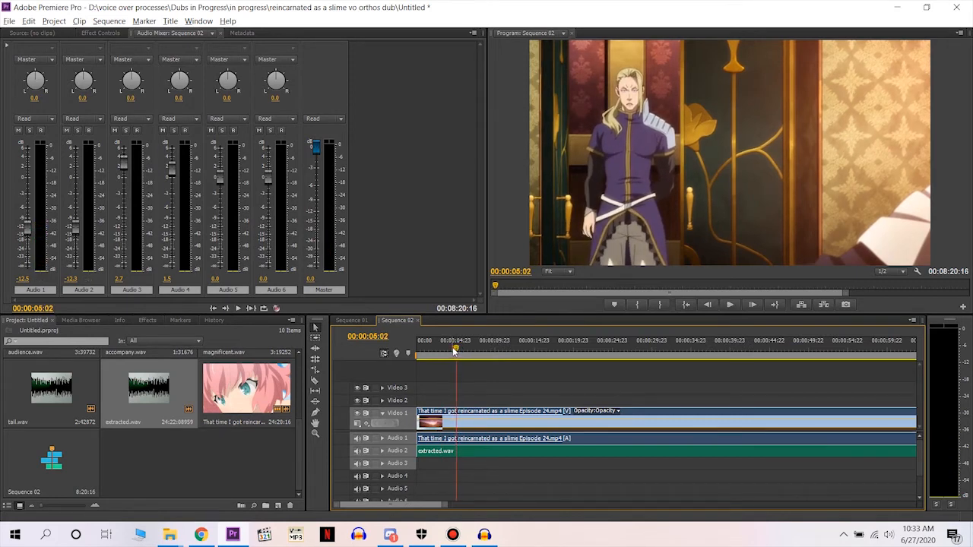
left_click_drag(446, 506, 414, 506)
left_click_drag(495, 350, 492, 351)
key("c")
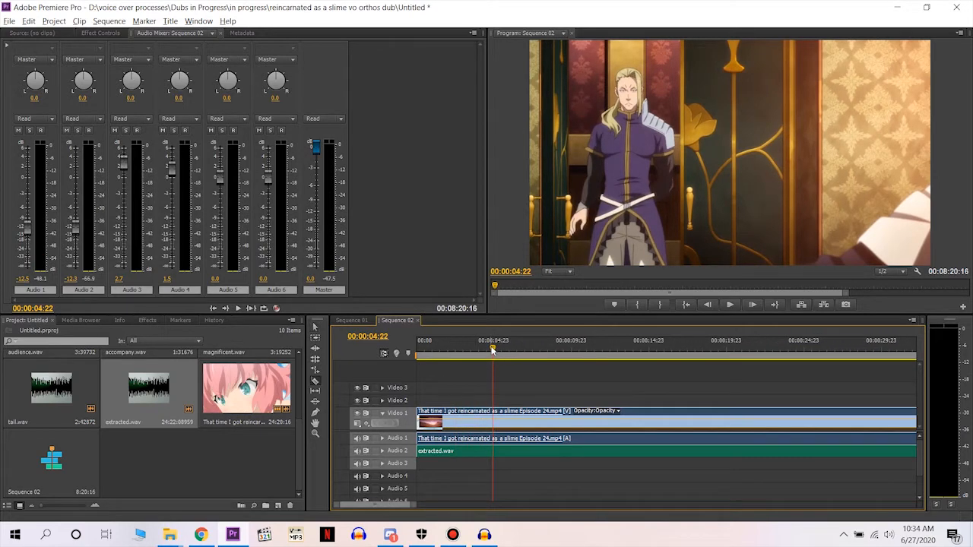
left_click(494, 452)
left_click(495, 440)
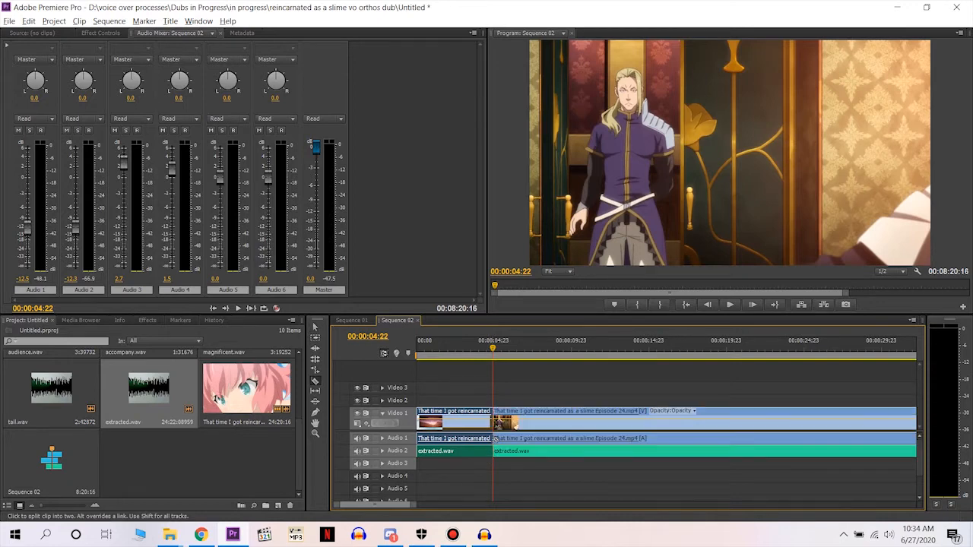
key("space")
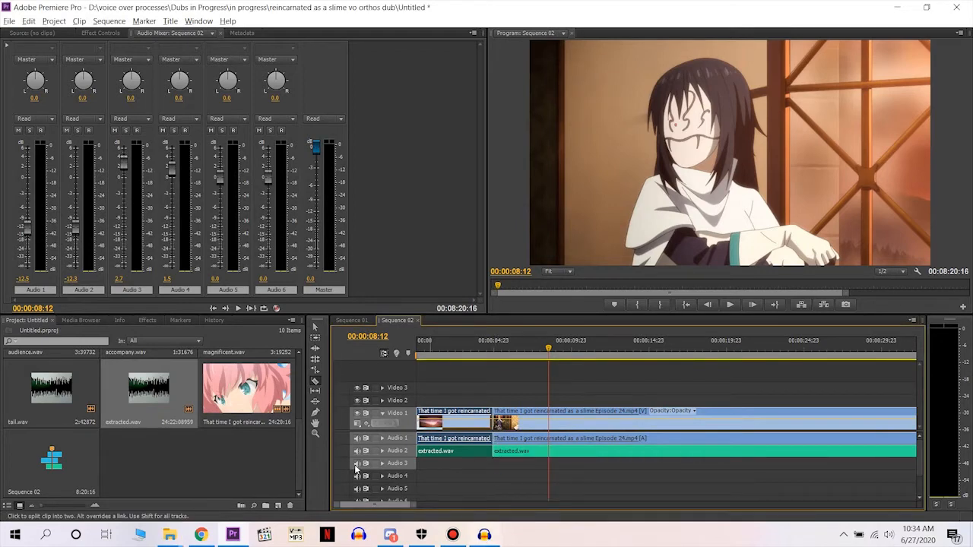
Locate the orthos lines project in the dub folder, switch to it in Audacity, and play the selected first line.
mouse_move(175, 532)
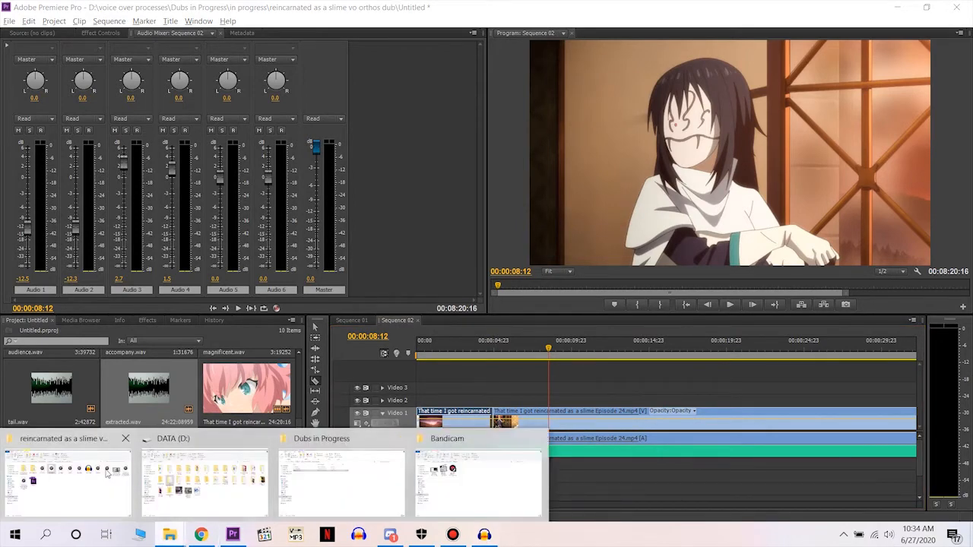
left_click(68, 479)
left_click(641, 185)
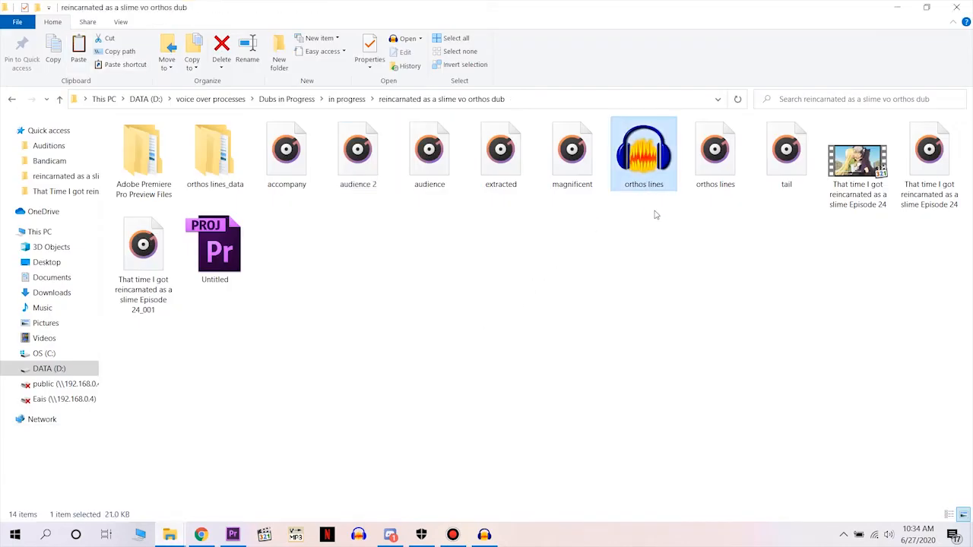
left_click(487, 534)
key("space")
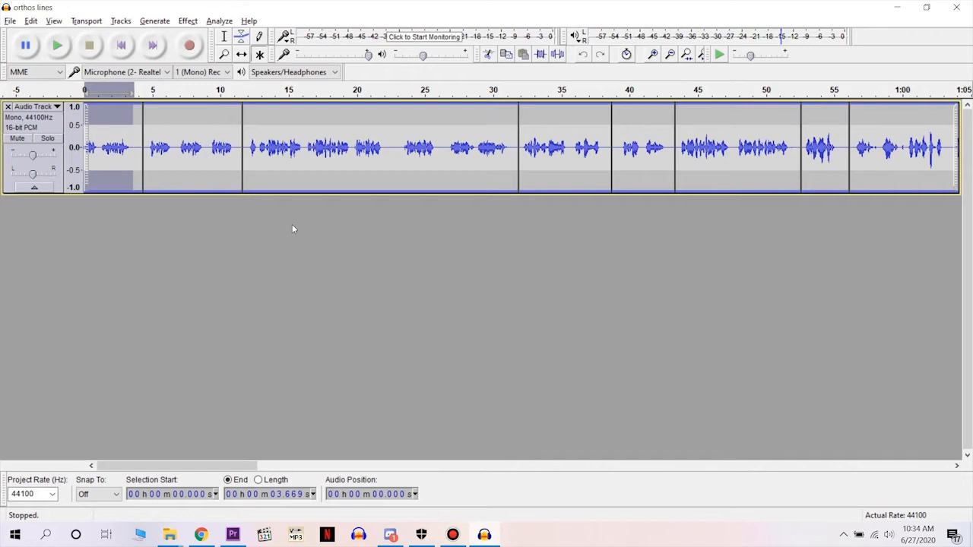
Export the selected first line, 0 to 3.669 s, to the dub folder as a WAV named audience 2.
left_click(10, 20)
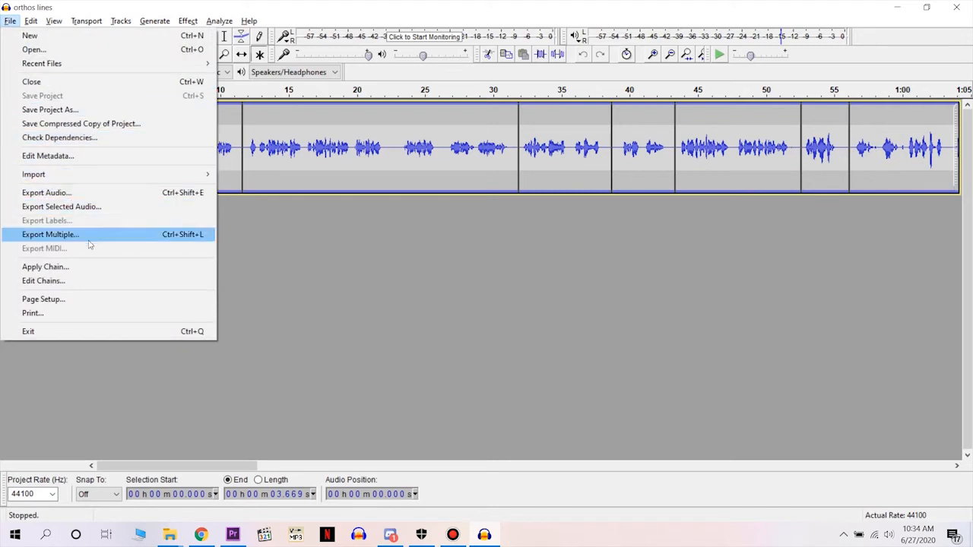
left_click(107, 208)
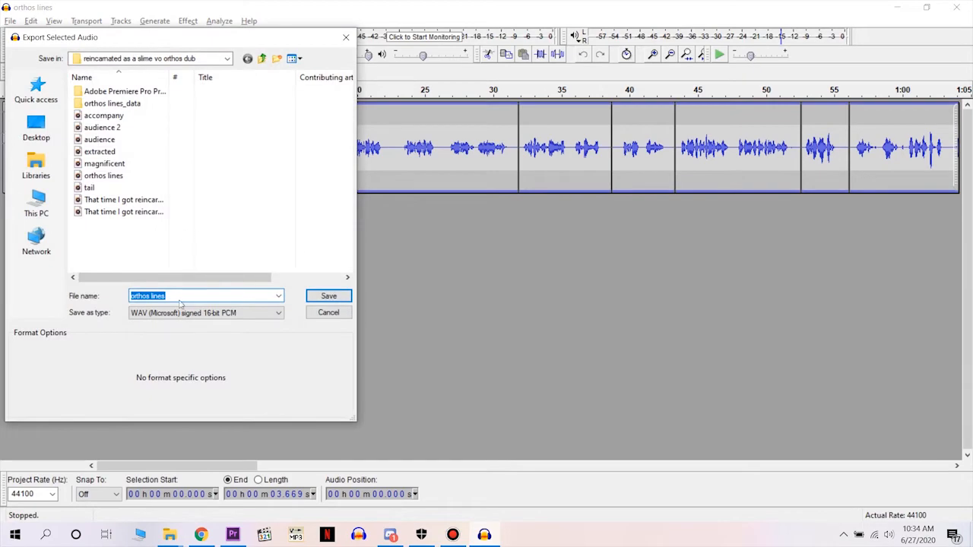
type("aud")
key("Down")
key("Return")
key("Return")
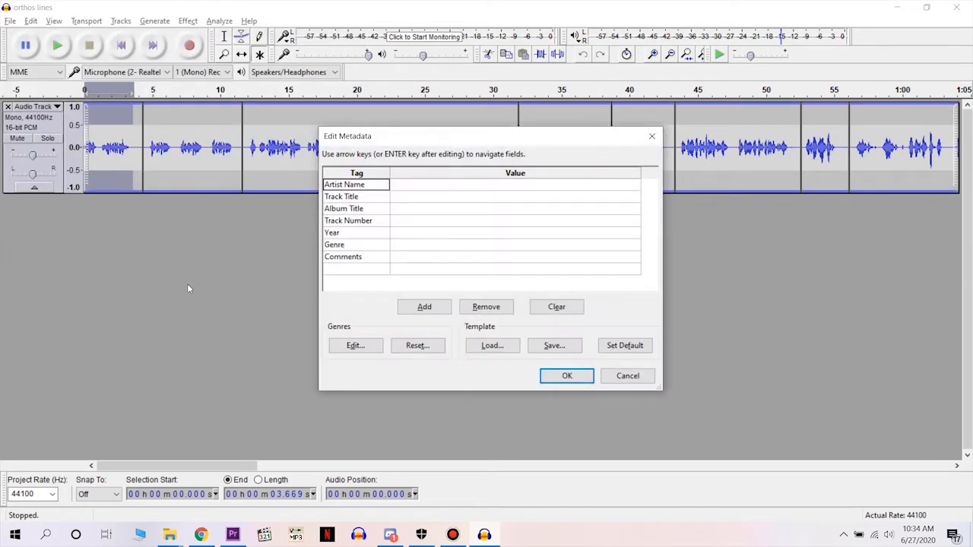
key("Return")
Bring audience 2.wav into the Premiere Pro project and place it on Audio 3 at the 00:00:04:22 cut.
key("alt+Tab")
left_click_drag(357, 156, 205, 456)
left_click_drag(144, 466, 494, 466)
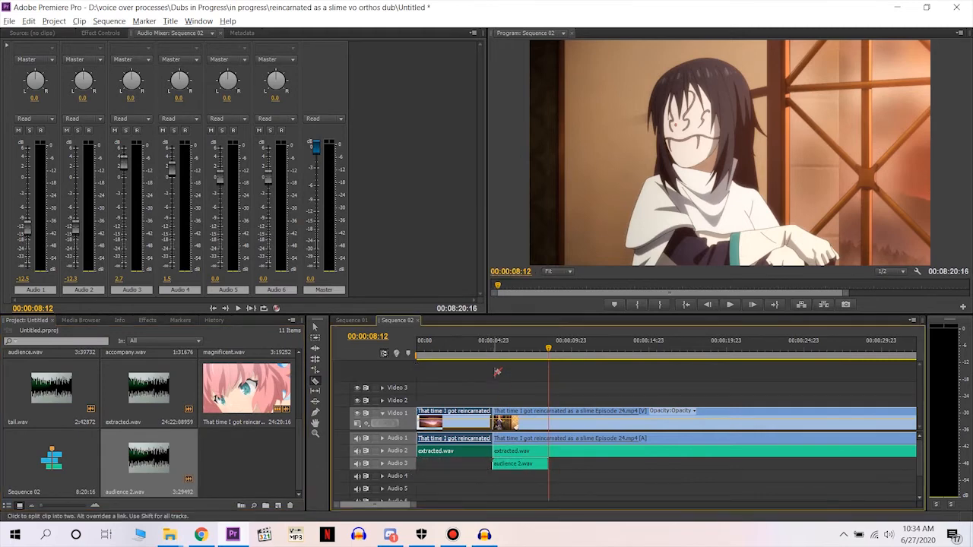
Shift audience 2.wav to start at 00:00:05:01 and play the line against the video.
left_click(492, 354)
key("space")
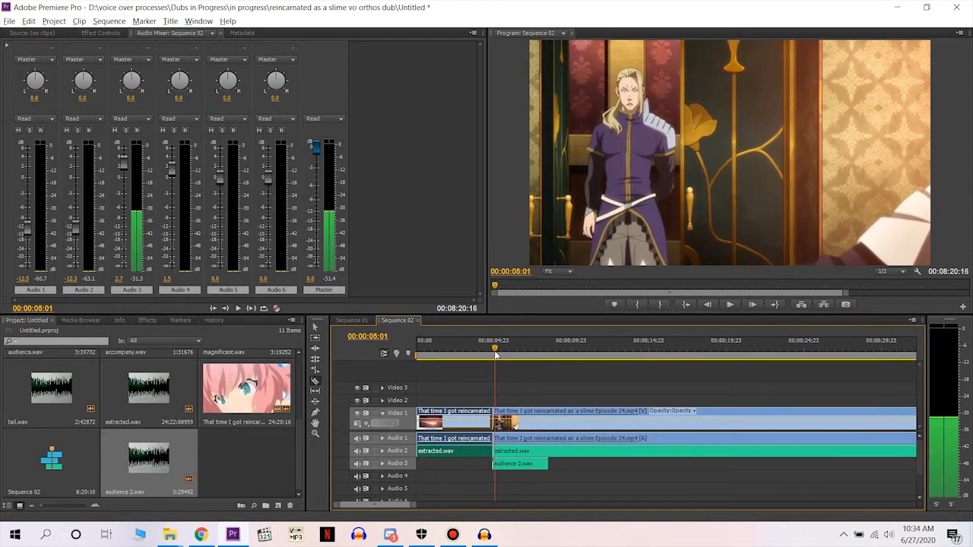
key("v")
left_click_drag(515, 464, 521, 465)
key("space")
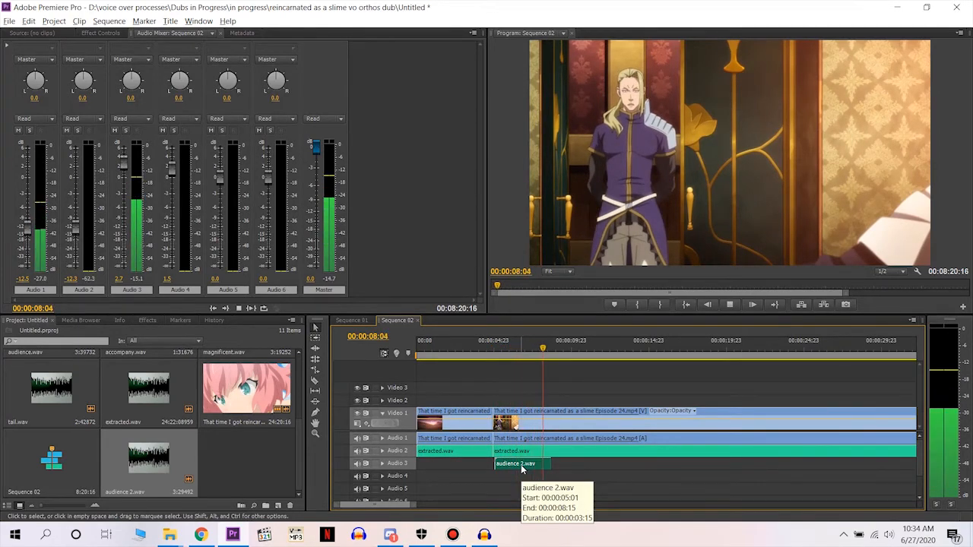
key("space")
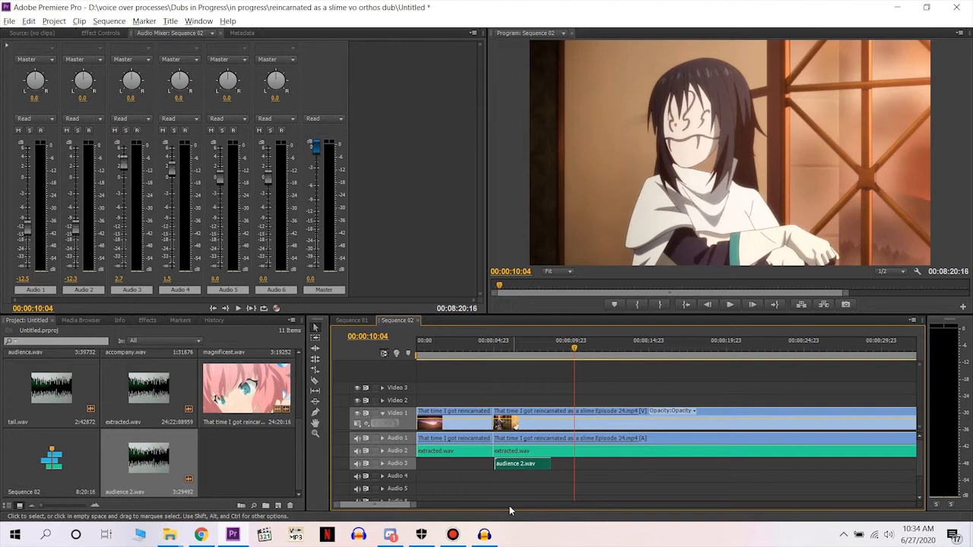
Switch to the orthos lines project in Audacity and play the takes from 4.644 s to the end of that segment.
left_click(484, 534)
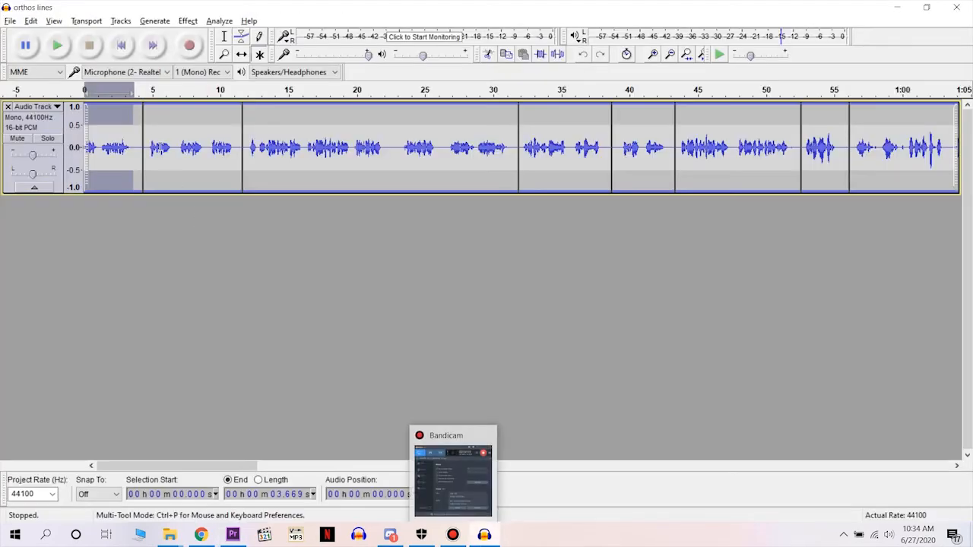
left_click(146, 140)
key("space")
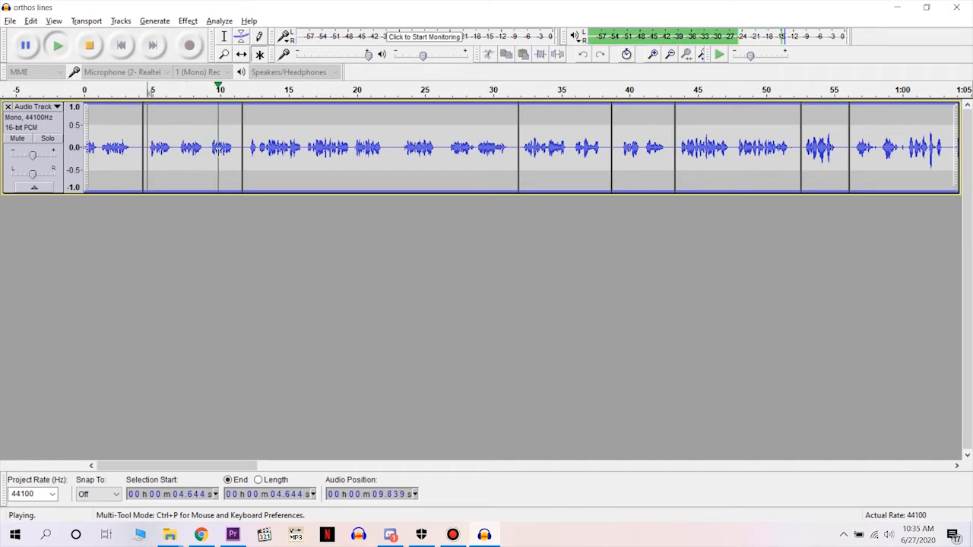
key("space")
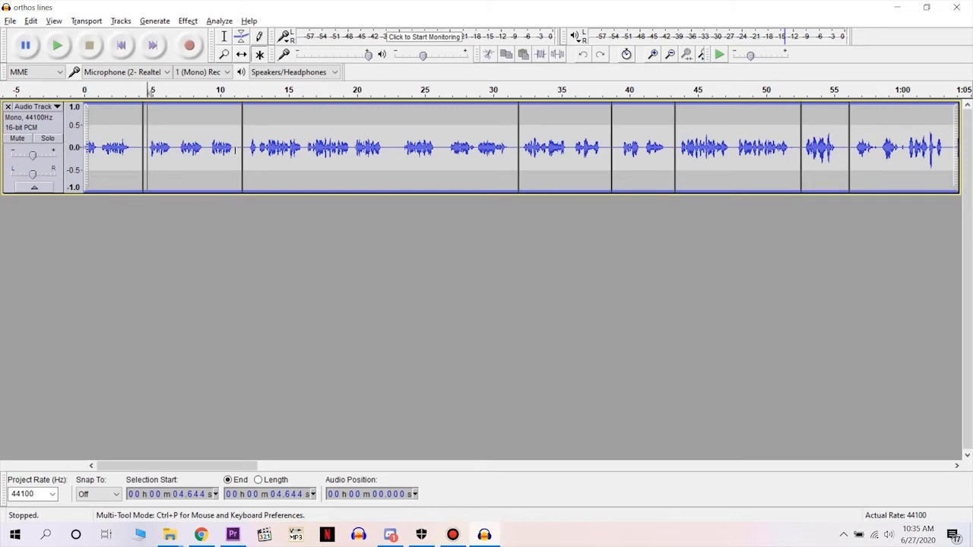
Select the take from 9.102 to 11.006 s and export it to the dub folder as accompany 2.
left_click_drag(234, 150, 207, 151)
left_click(11, 21)
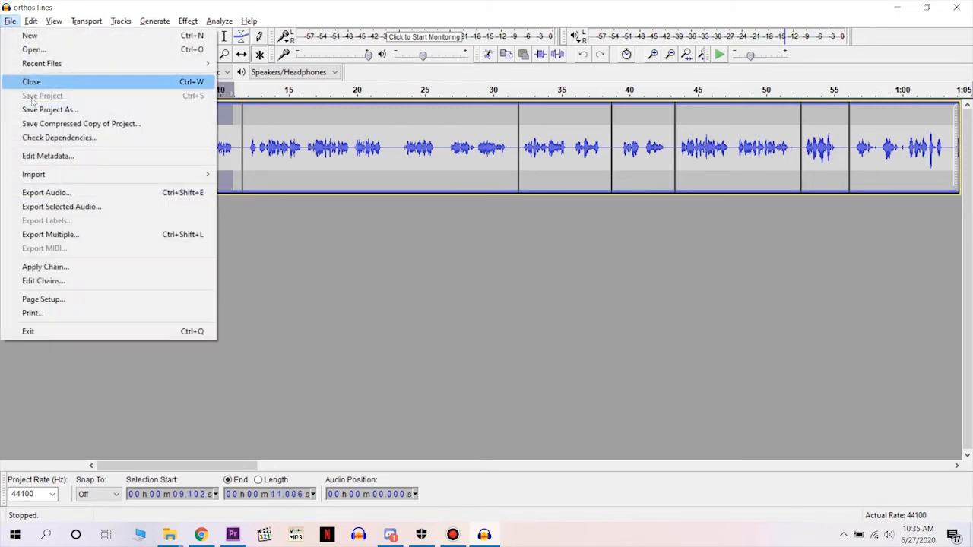
left_click(67, 206)
type("accompany")
key("Return")
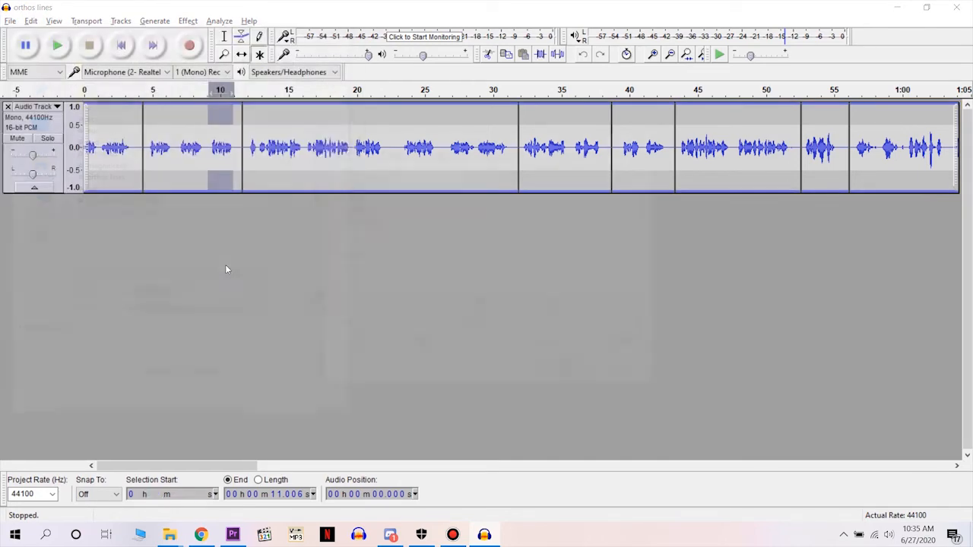
key("Return")
Add accompany 2.wav from the dub folder to Audio 4 in Premiere Pro, right after audience 2.wav, and play it.
key("alt+Tab")
key("alt+Tab")
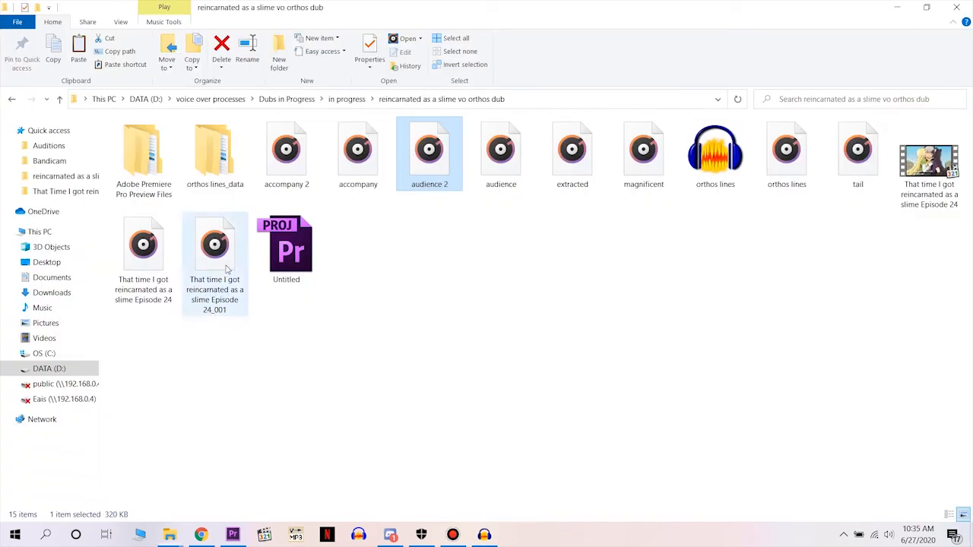
left_click_drag(295, 174, 544, 477)
left_click(546, 349)
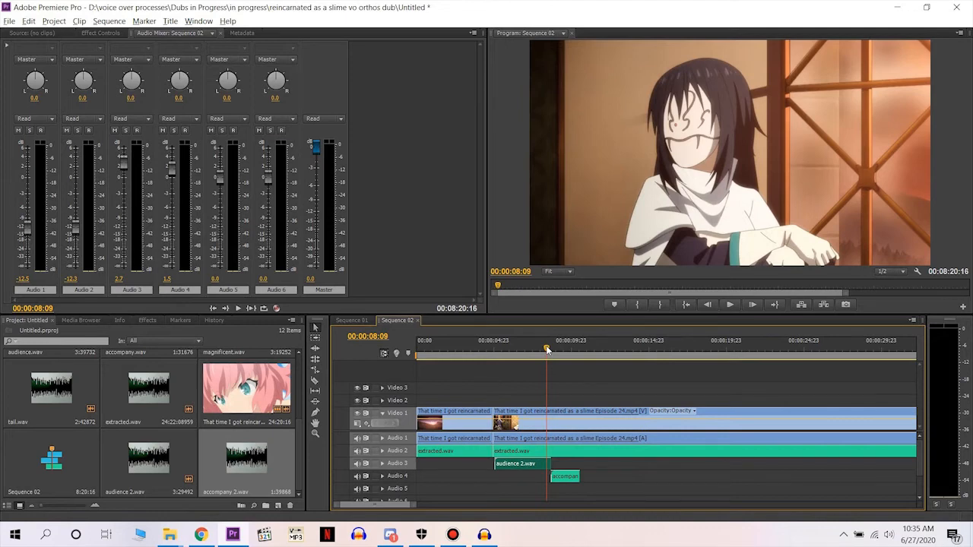
key("space")
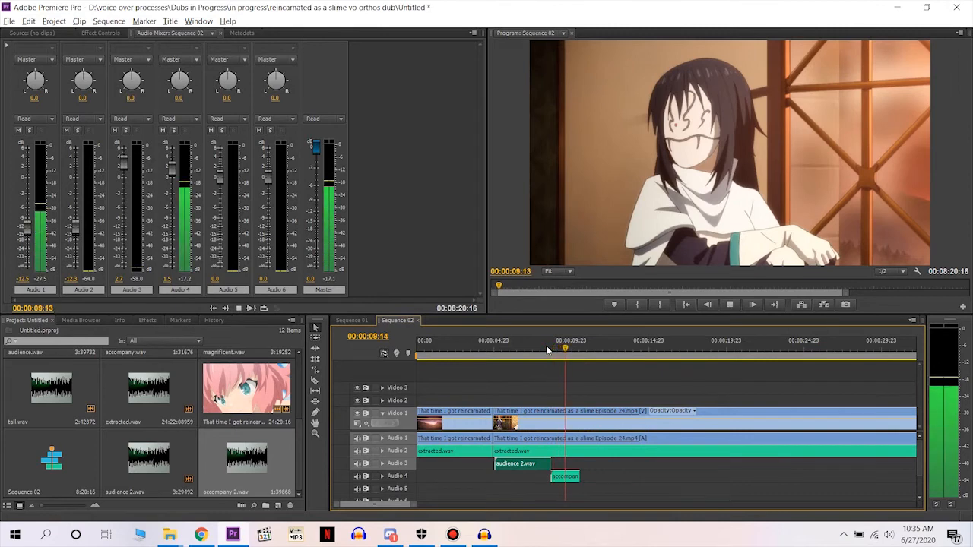
Move accompany 2.wav on Audio 4 to start at 00:00:08:09 and check its timing in playback.
left_click(547, 349)
left_click_drag(565, 476, 571, 481)
key("space")
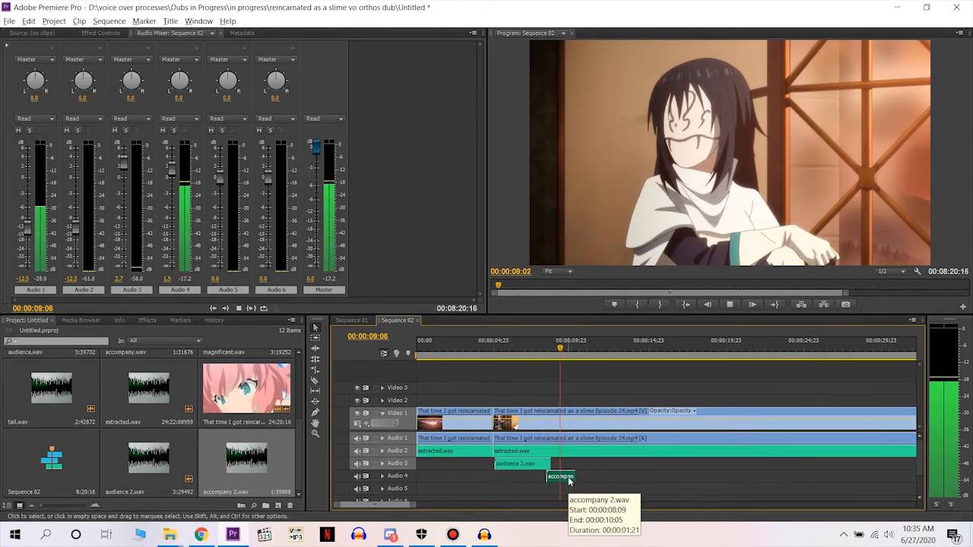
key("space")
Split extracted.wav and the episode clip at the end of accompany 2.wav, 00:00:10:06, and play on from the cut.
key("c")
left_click(576, 450)
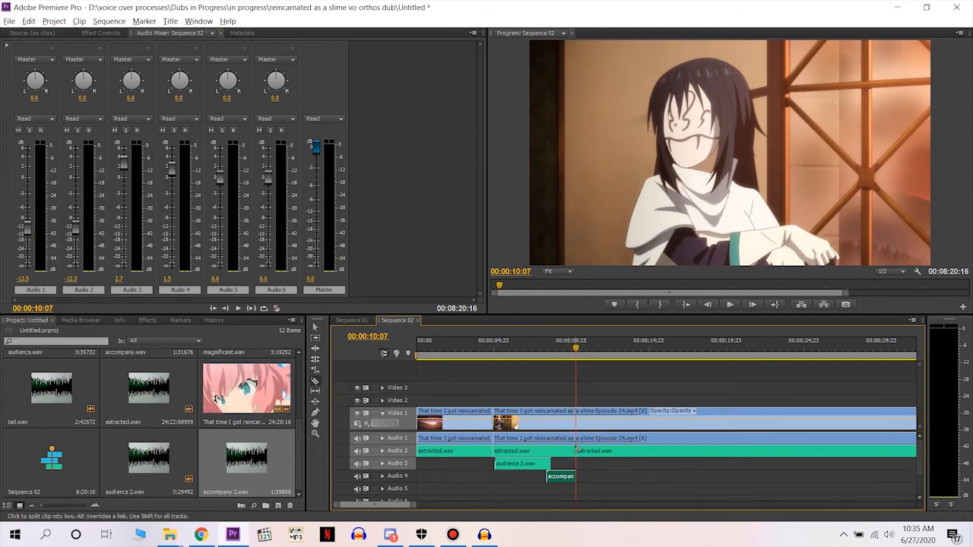
left_click(577, 438)
key("space")
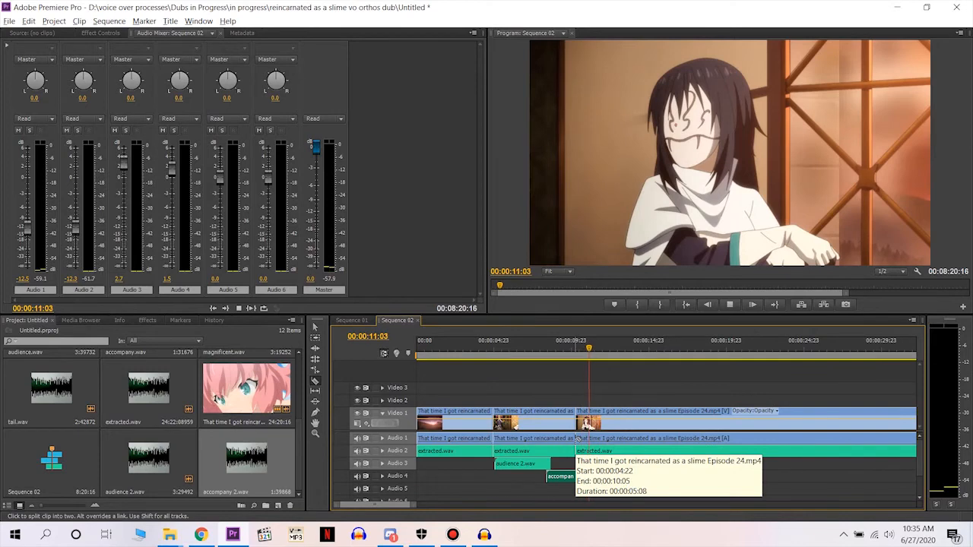
key("space")
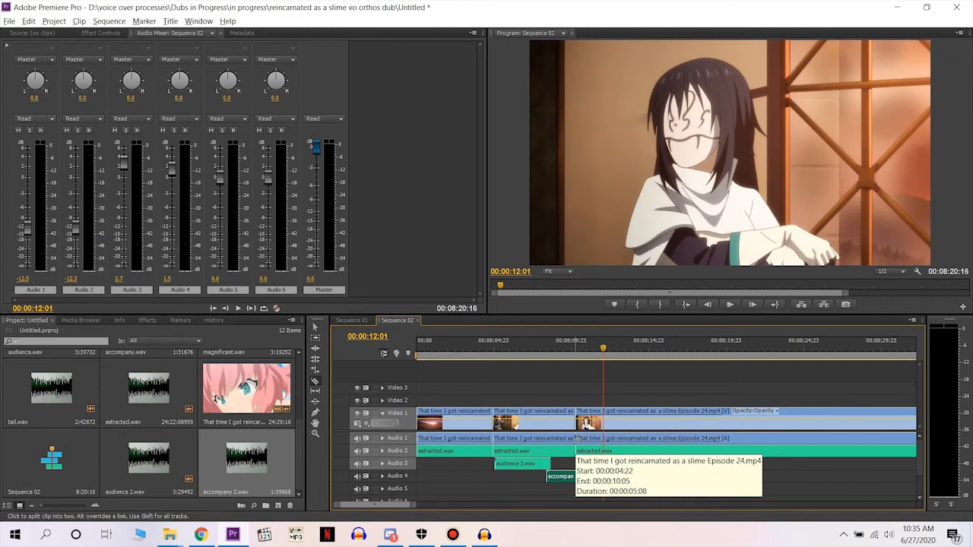
Try putting the opening segment's original audio over extracted.wav on Audio 2, play the transition, and undo the move.
left_click(459, 350)
key("v")
left_click_drag(472, 436, 473, 450)
key("Home")
key("space")
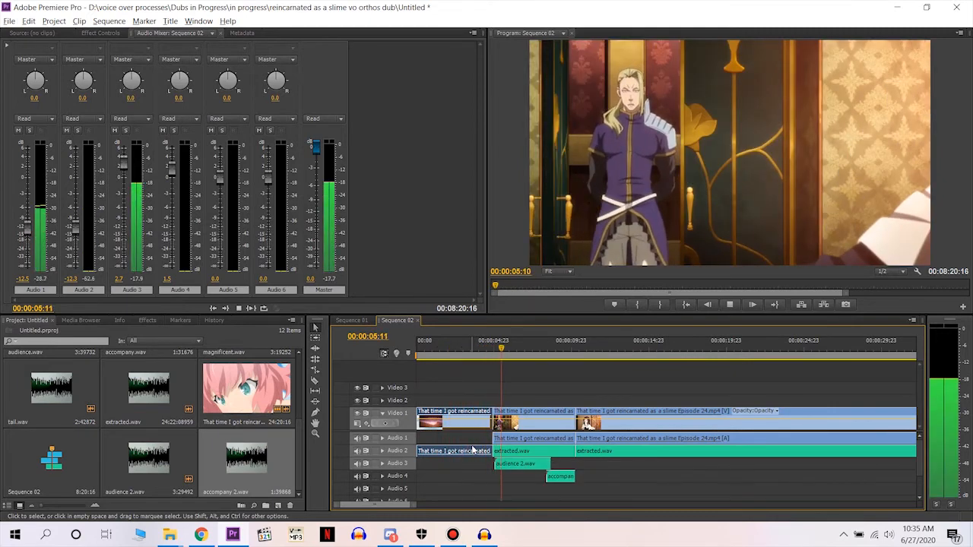
key("space")
key("Home")
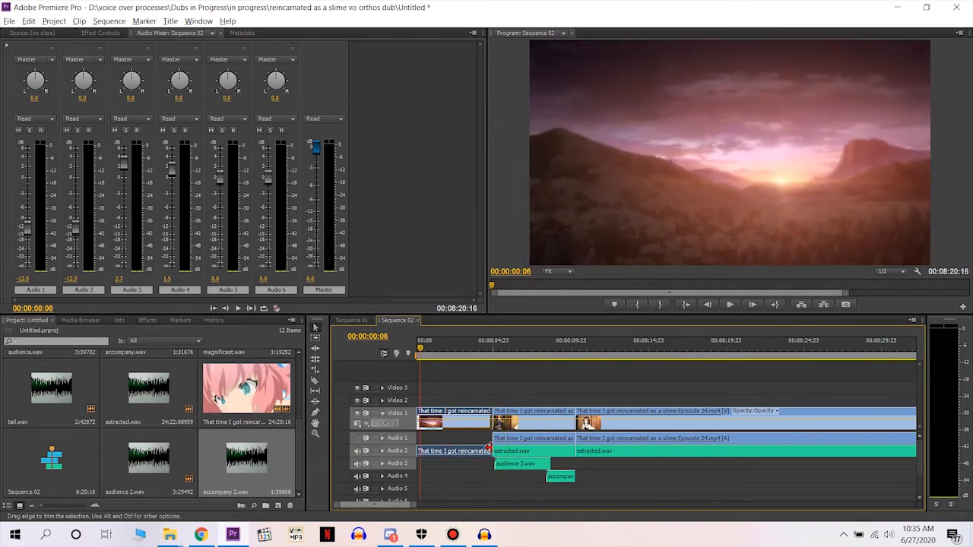
key("ctrl+z")
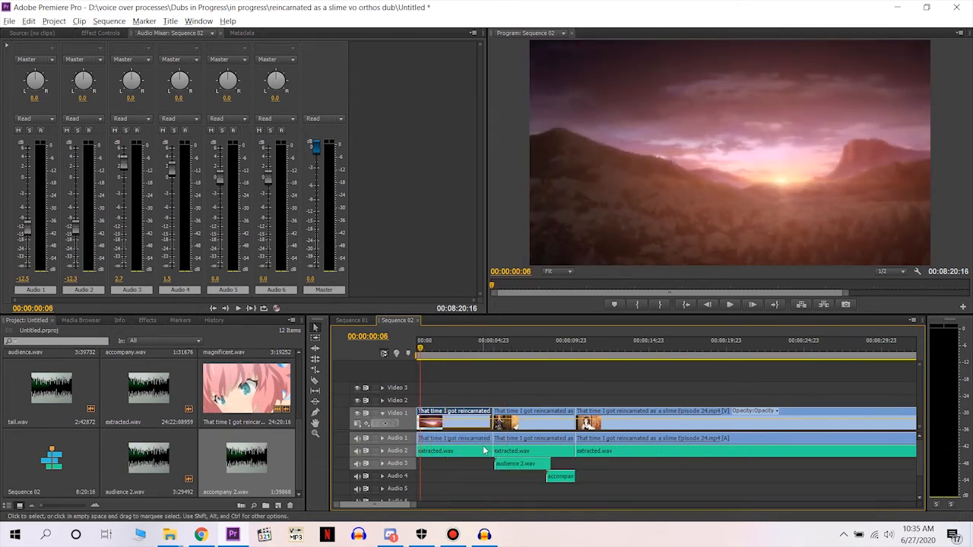
Mute Audio 1 and play the opening with extracted.wav into the first dubbed line.
left_click(357, 438)
key("space")
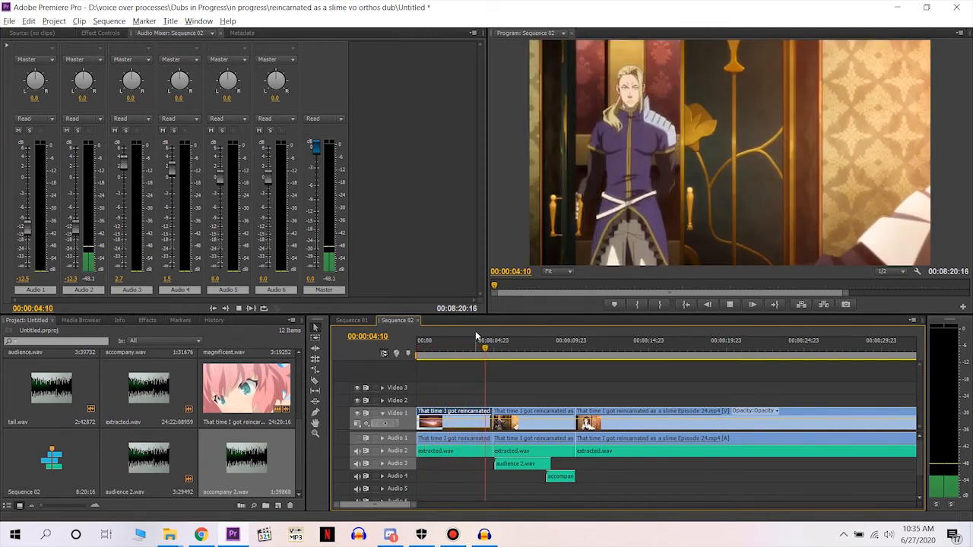
key("space")
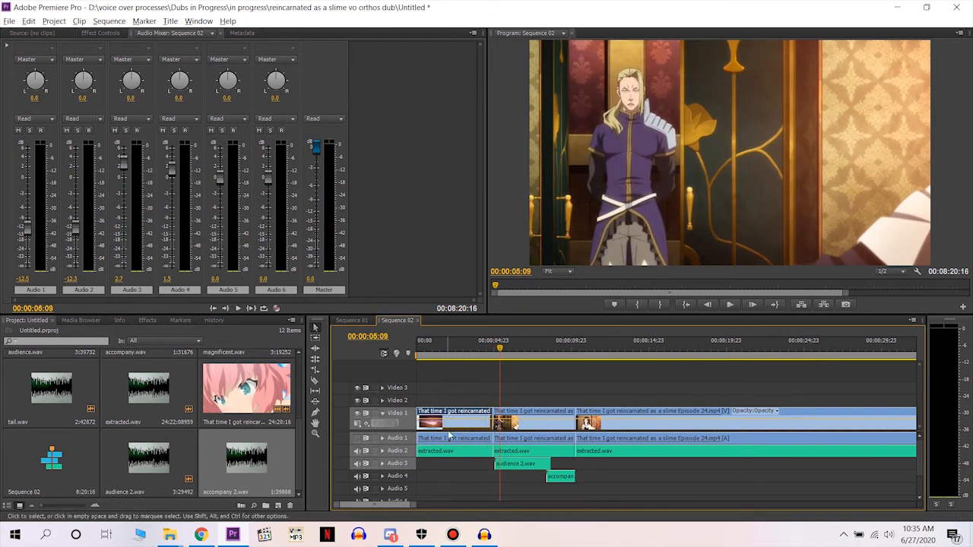
Replace the opening extracted.wav segment on Audio 2 with the episode's original audio and play the transitions around the dubbed lines.
left_click_drag(450, 438, 451, 452)
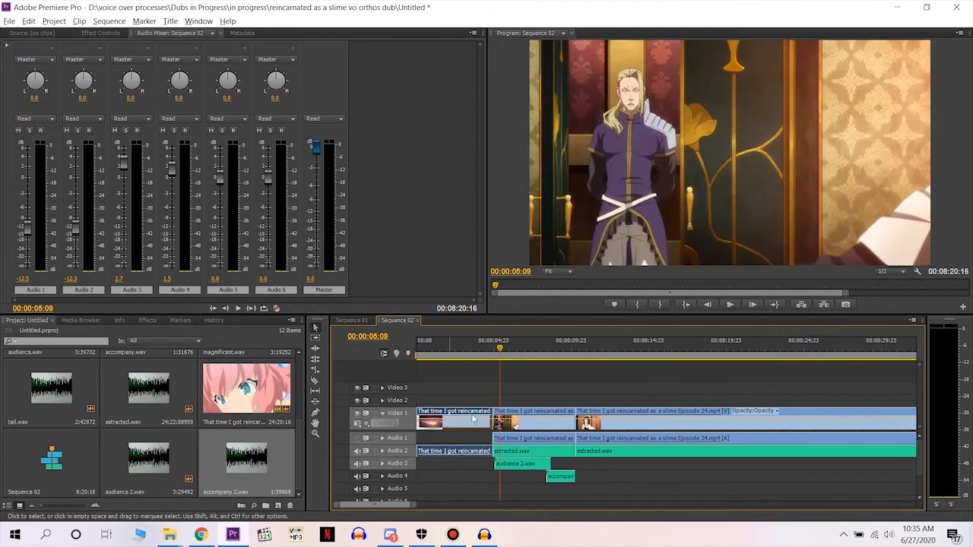
left_click(467, 350)
key("space")
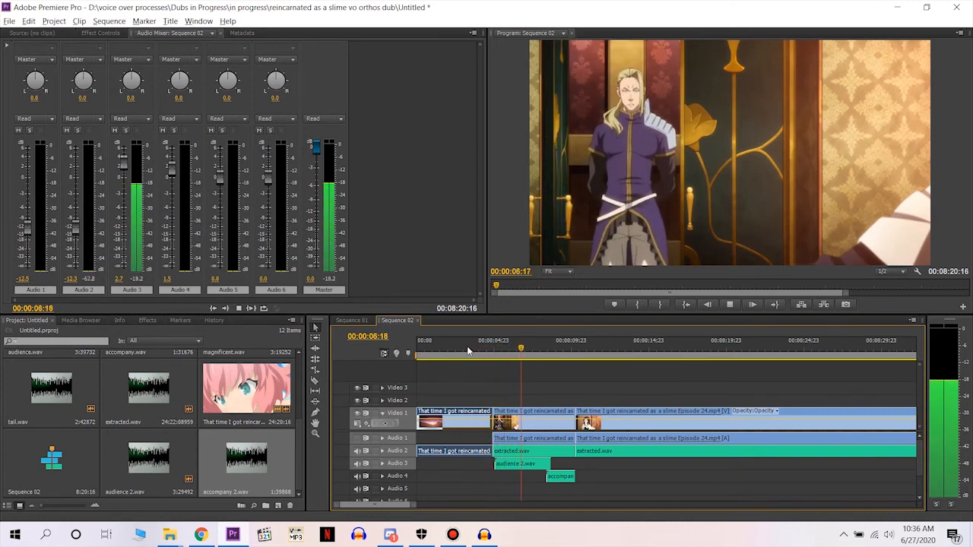
left_click(467, 346)
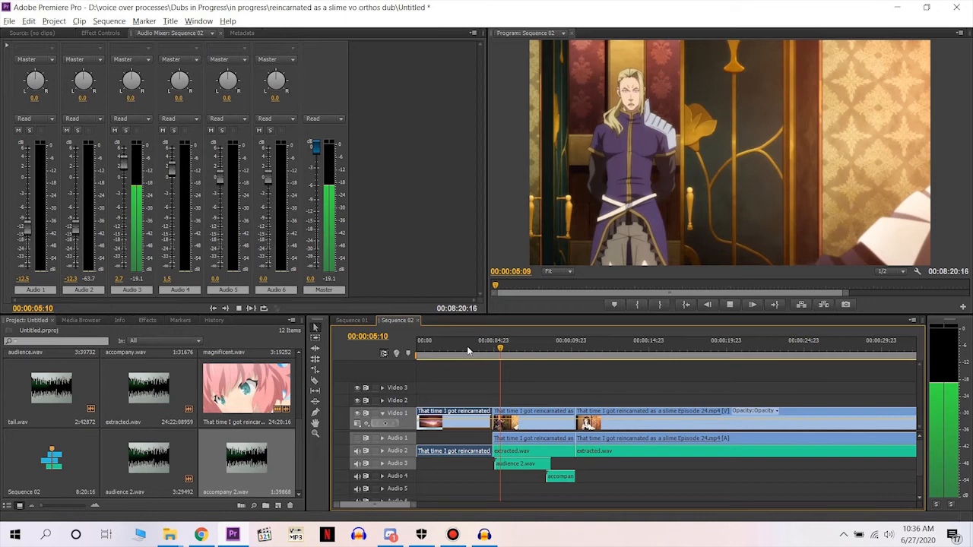
left_click(558, 348)
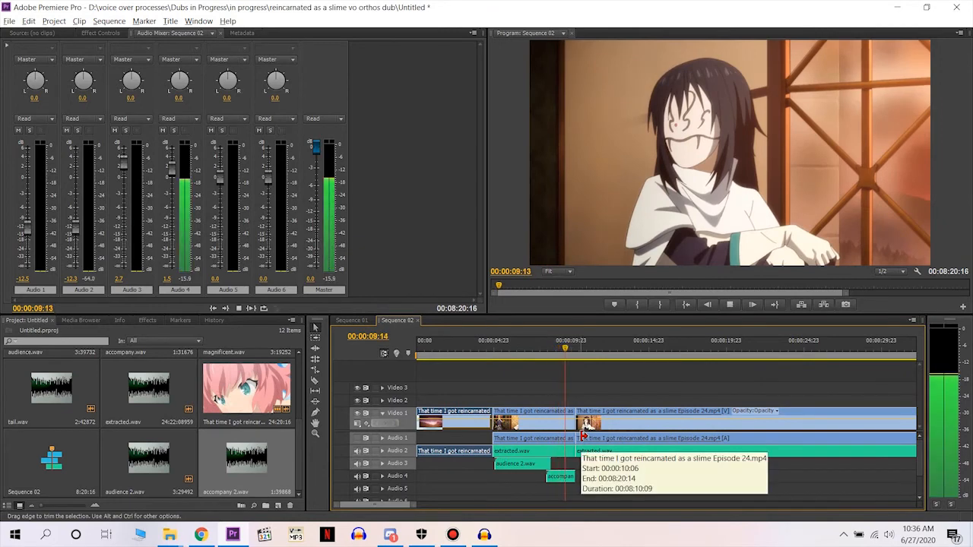
key("space")
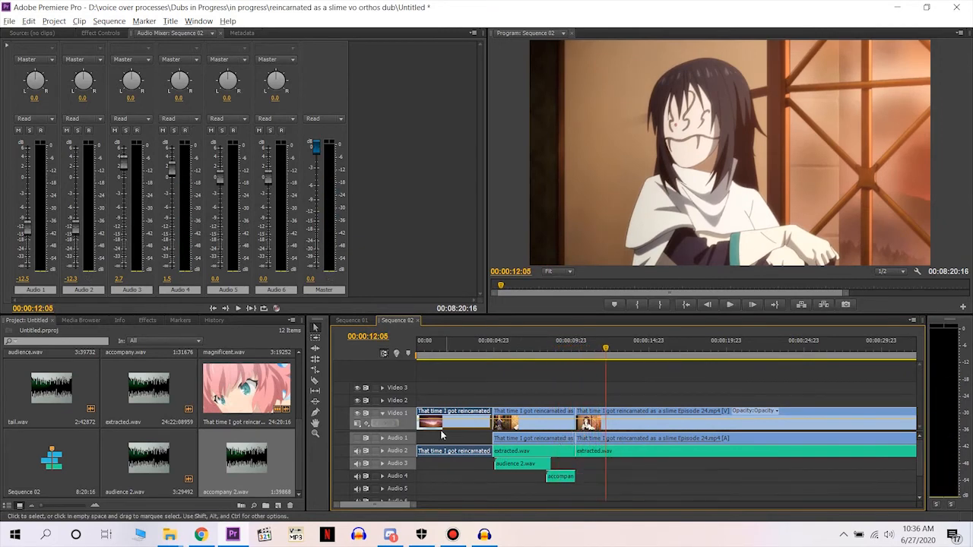
Unmute Audio 1 and play the scene around and after the dubbed lines to find where the next dialogue begins.
left_click(356, 438)
left_click(567, 355)
key("space")
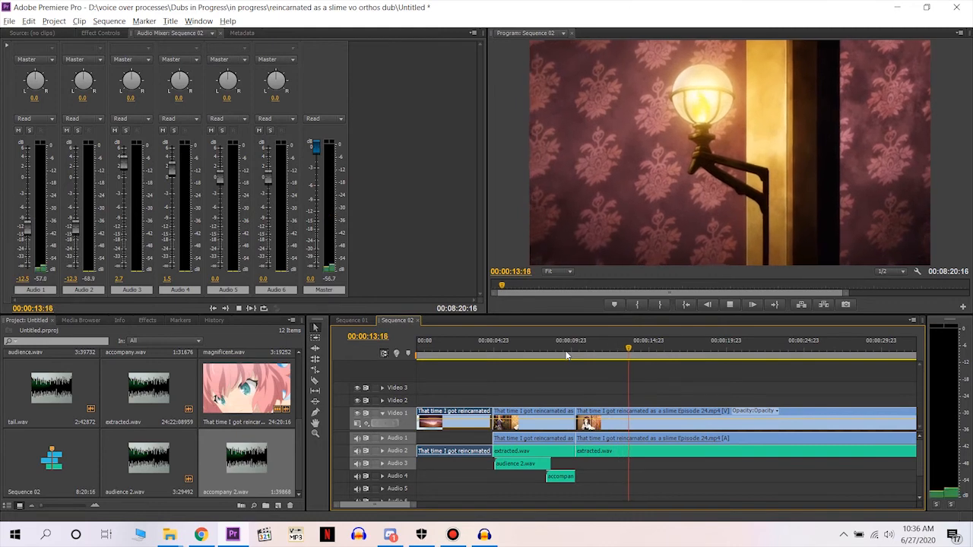
key("space")
left_click(496, 350)
key("space")
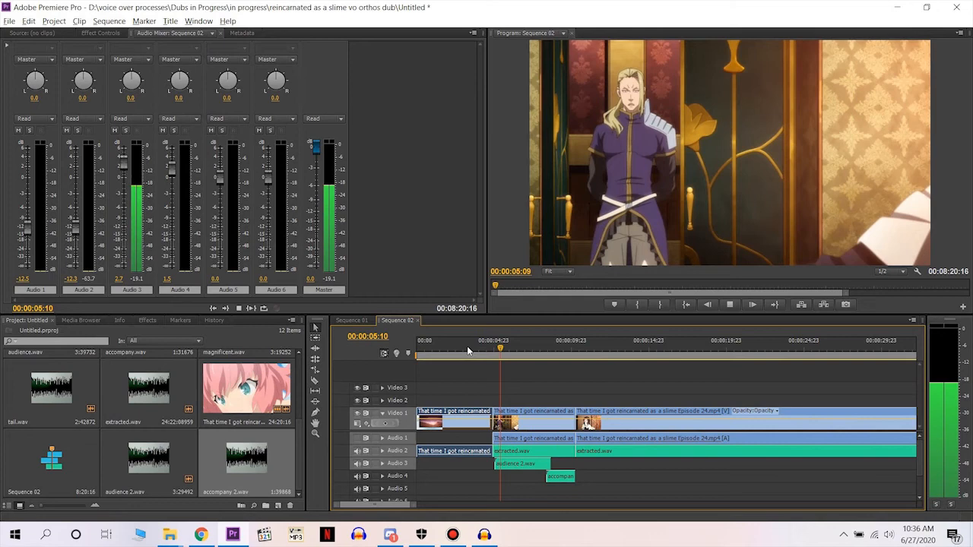
Split extracted.wav and the episode clip at 00:00:13:19 with the Razor tool.
left_click(630, 349)
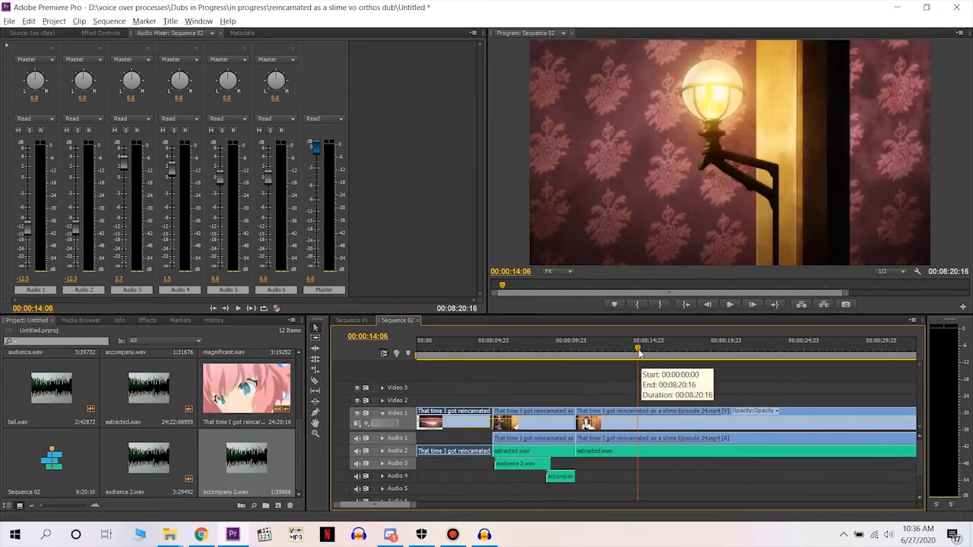
key("c")
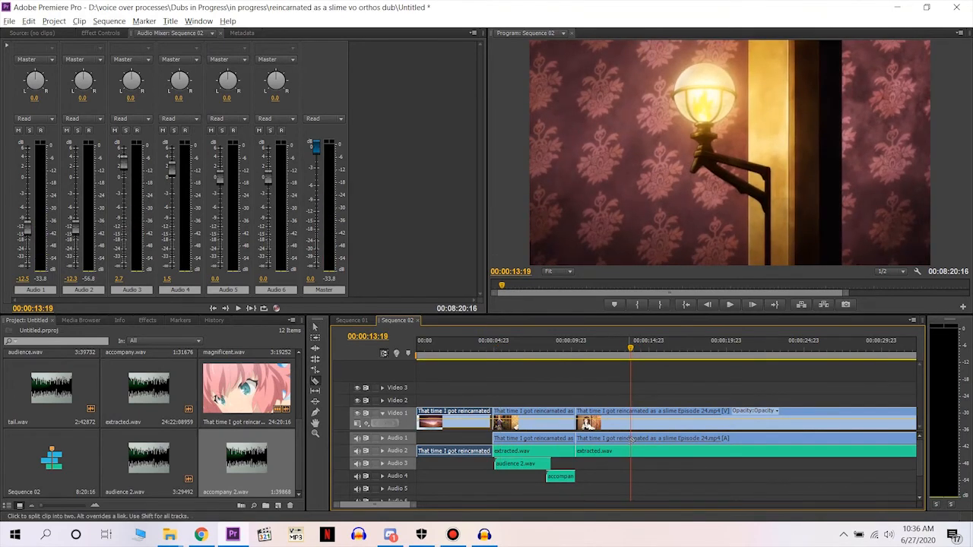
left_click(631, 451)
left_click(631, 443)
Replace extracted.wav between the 00:00:10:06 and 00:00:13:19 cuts with that segment's original episode audio on Audio 2.
key("v")
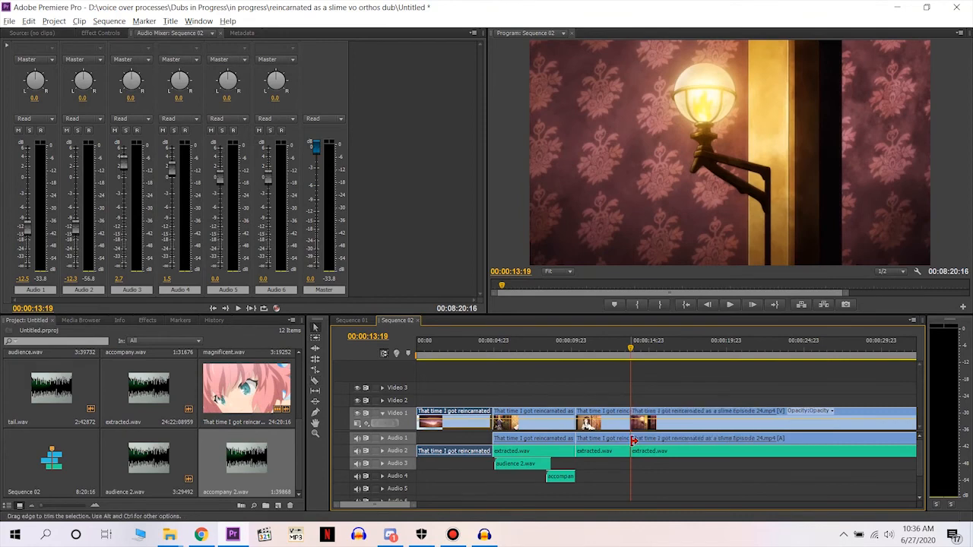
left_click(622, 443)
left_click_drag(622, 445, 624, 453)
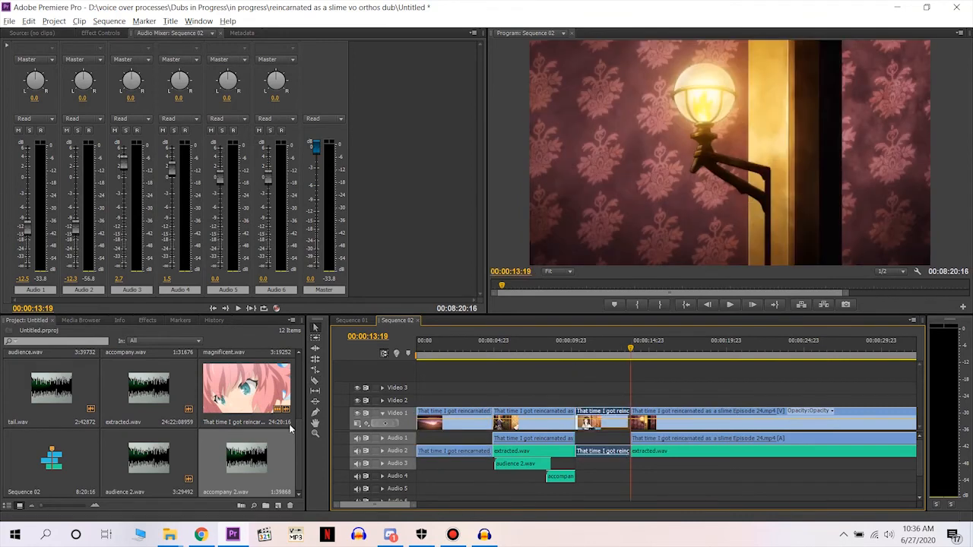
Play the sequence across the restored original-audio segment up to the 00:00:13:19 cut to check the transition.
left_click(555, 355)
key("space")
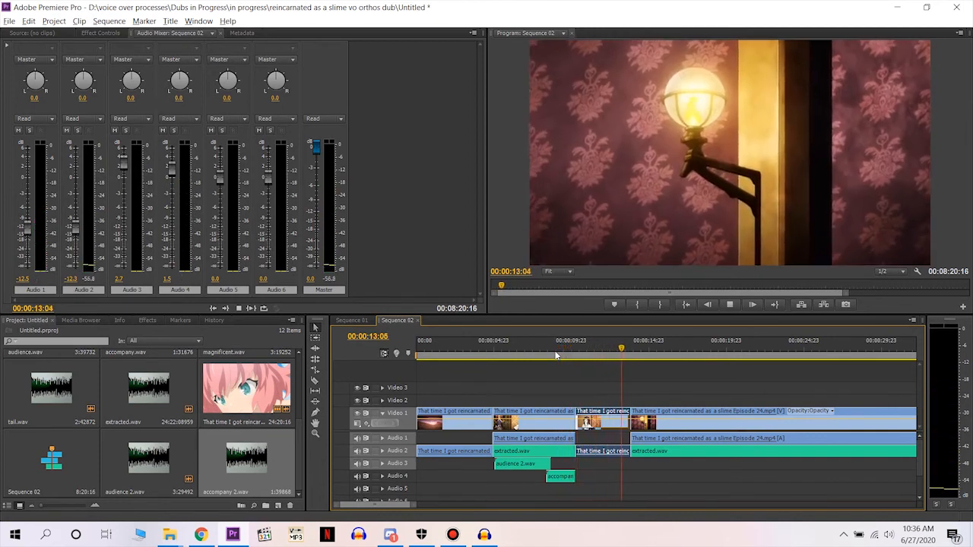
key("space")
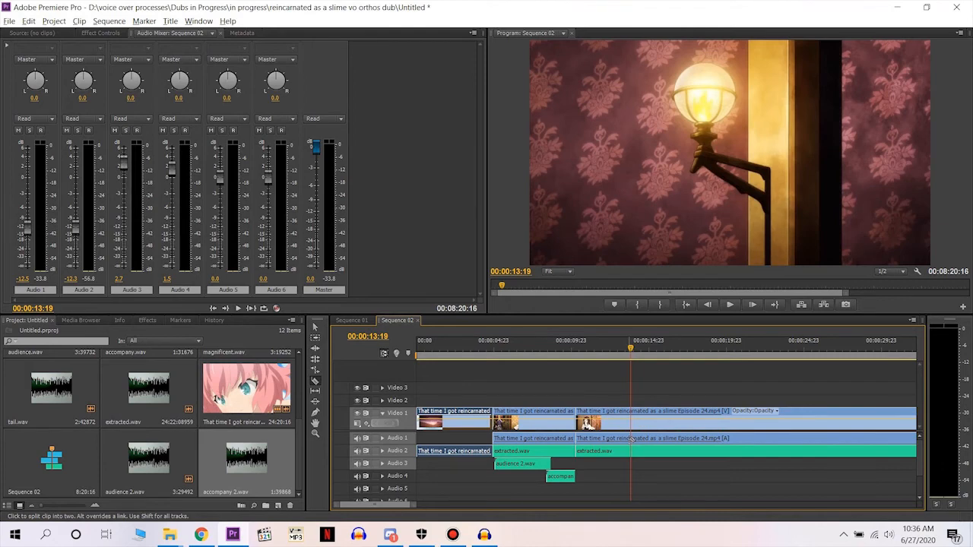
left_click(631, 439)
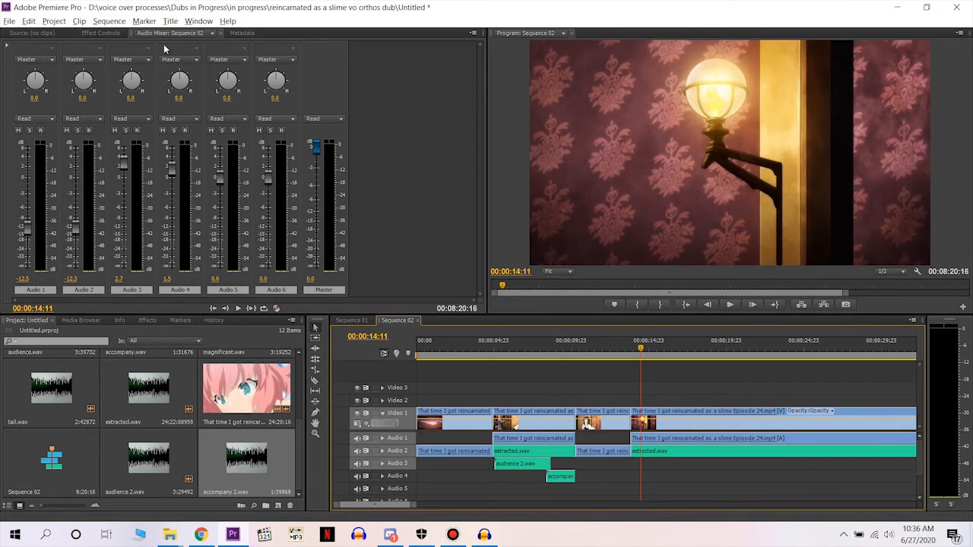
Create a new default still title named Title 01.
left_click(171, 20)
mouse_move(197, 35)
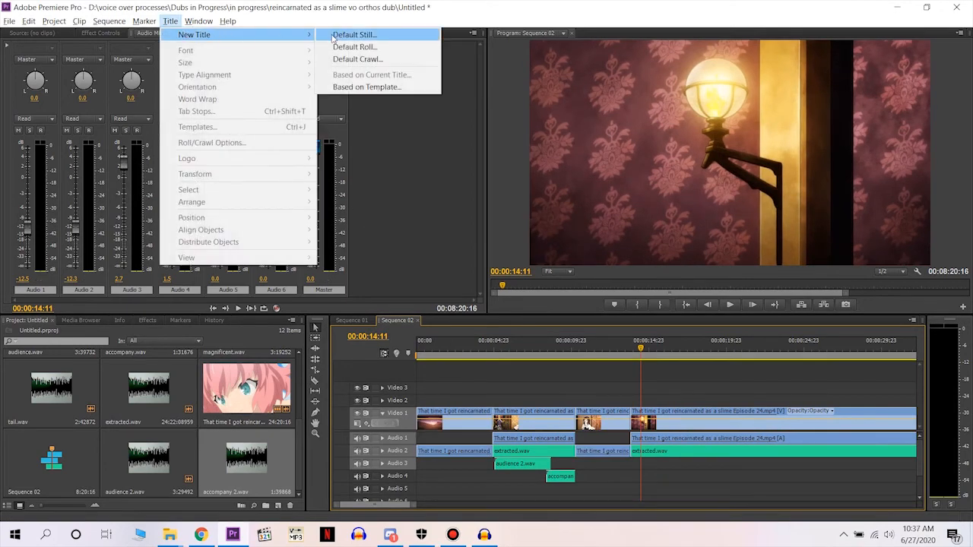
left_click(332, 37)
left_click(515, 313)
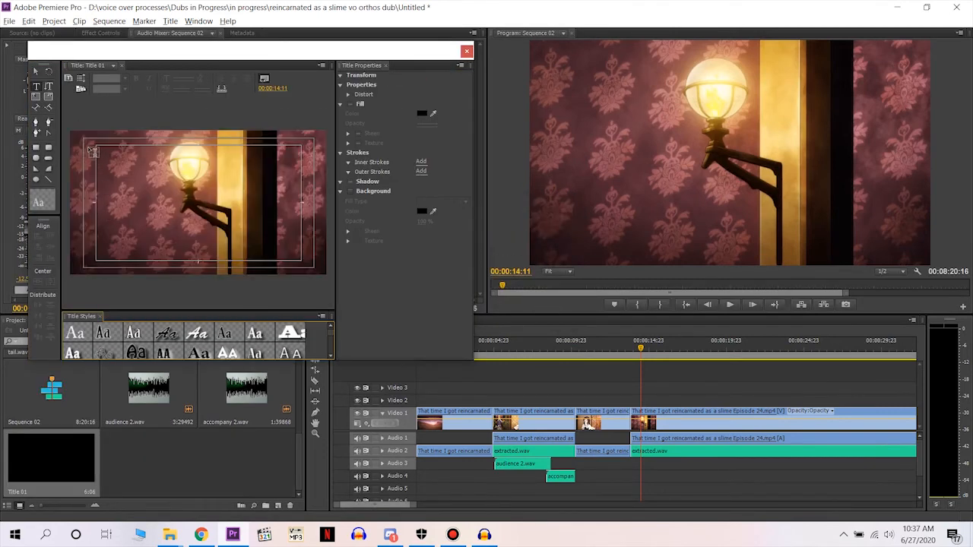
Add a text box about 275 by 131 near the title's upper-left corner with the Birch Std Regular style and enter the person's name.
left_click(79, 138)
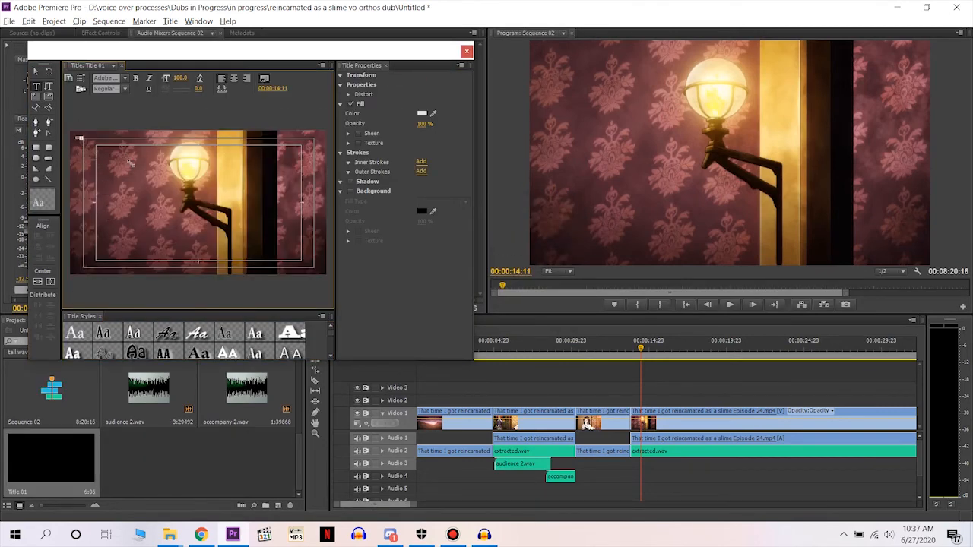
left_click(135, 333)
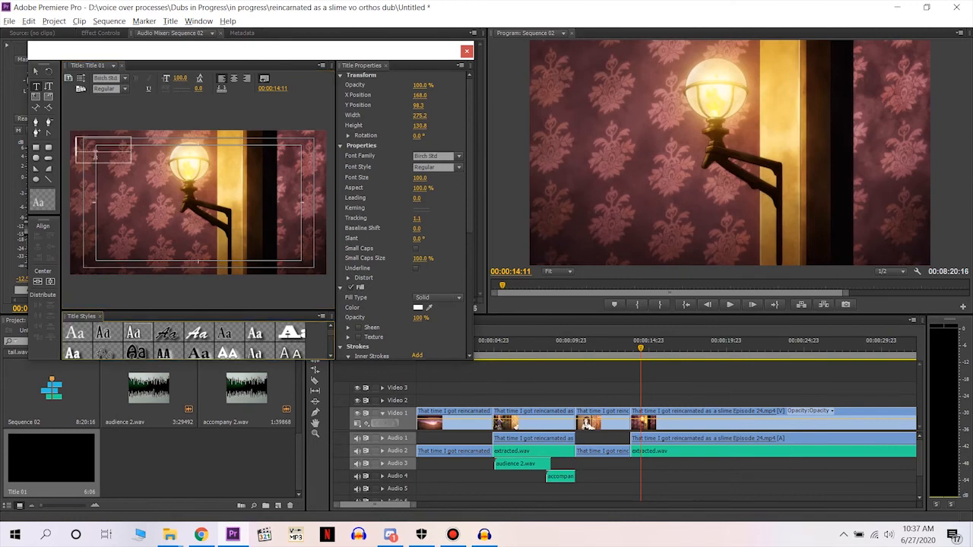
type("hesham")
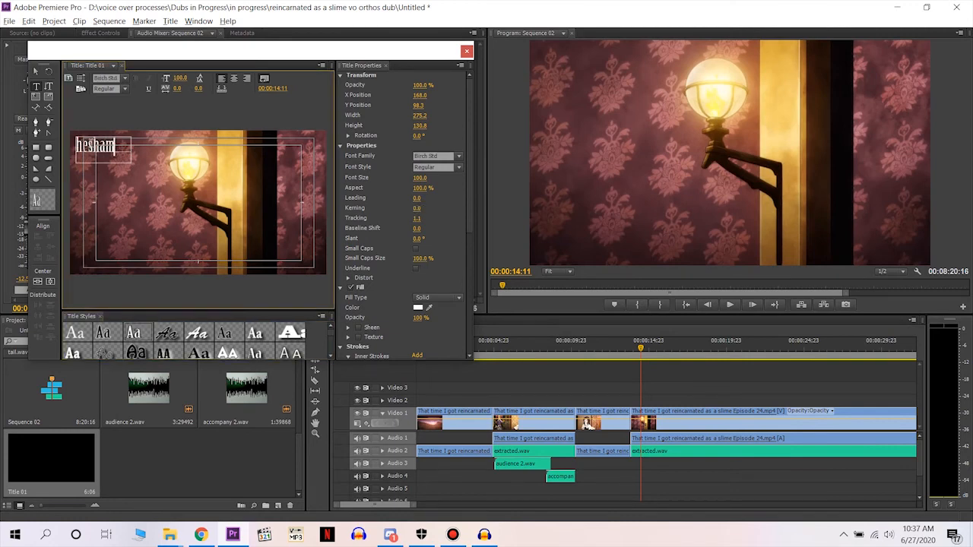
left_click(466, 51)
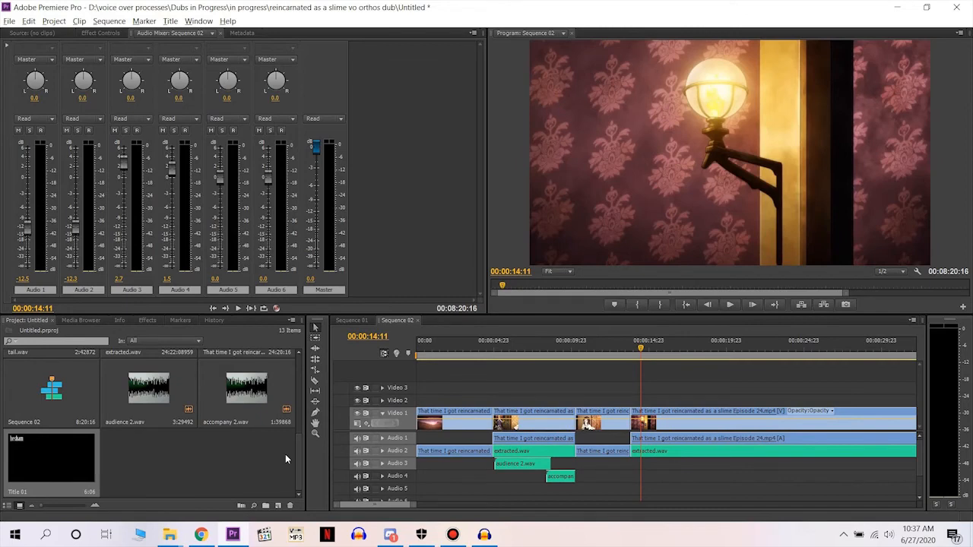
Open the media export settings for Sequence 02 and set the format to H.264.
left_click(9, 20)
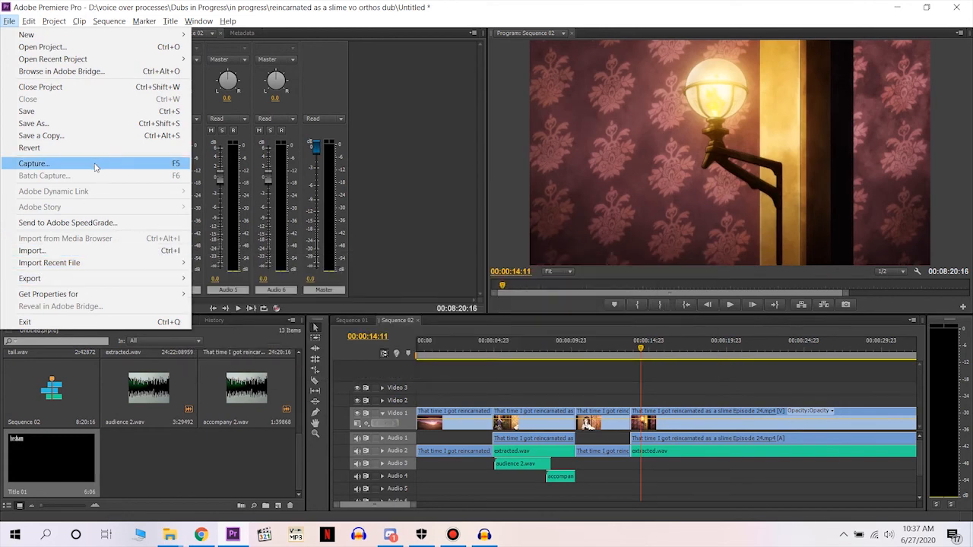
mouse_move(124, 38)
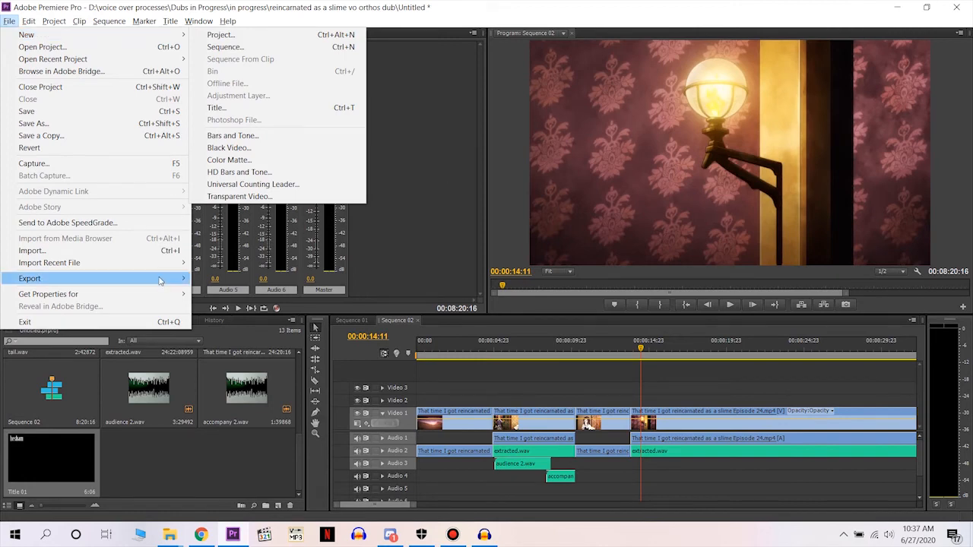
mouse_move(161, 279)
left_click(220, 278)
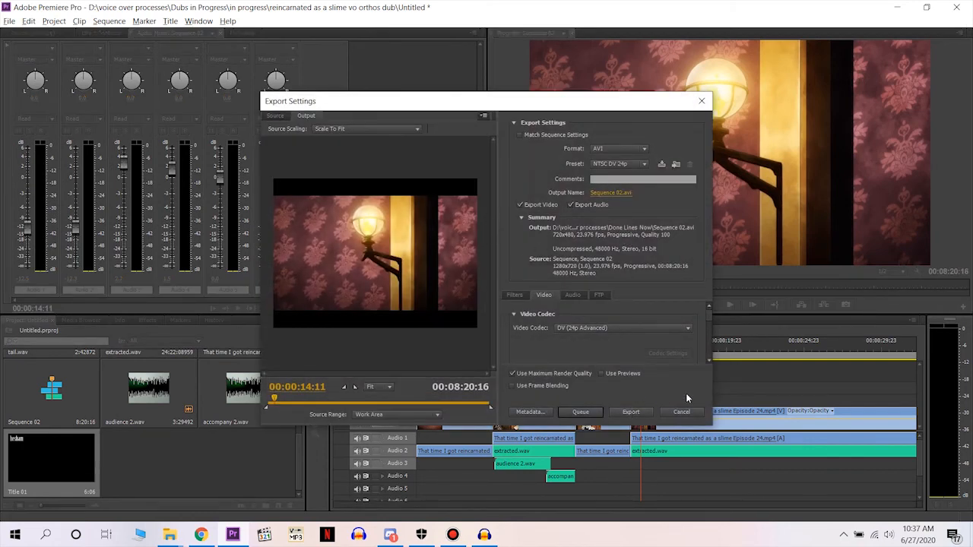
left_click(612, 148)
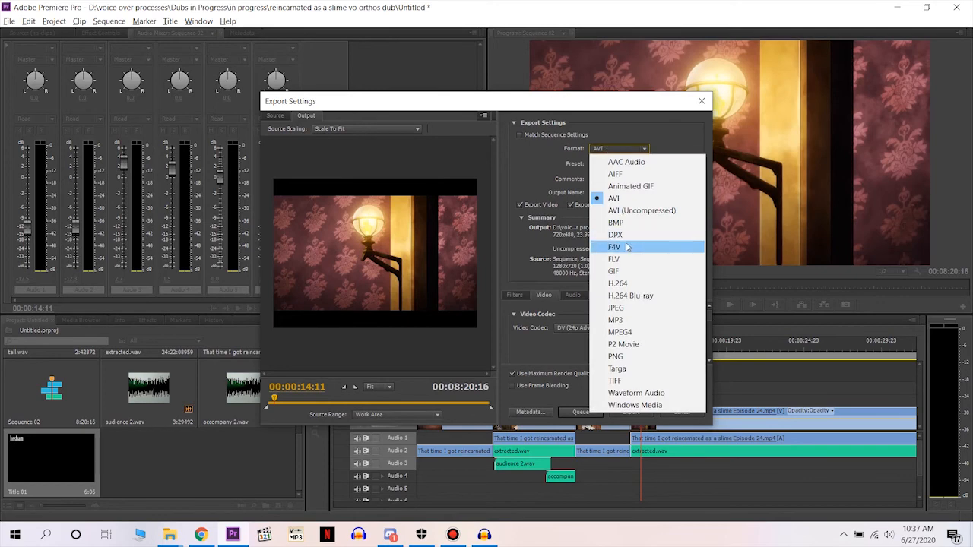
left_click(623, 283)
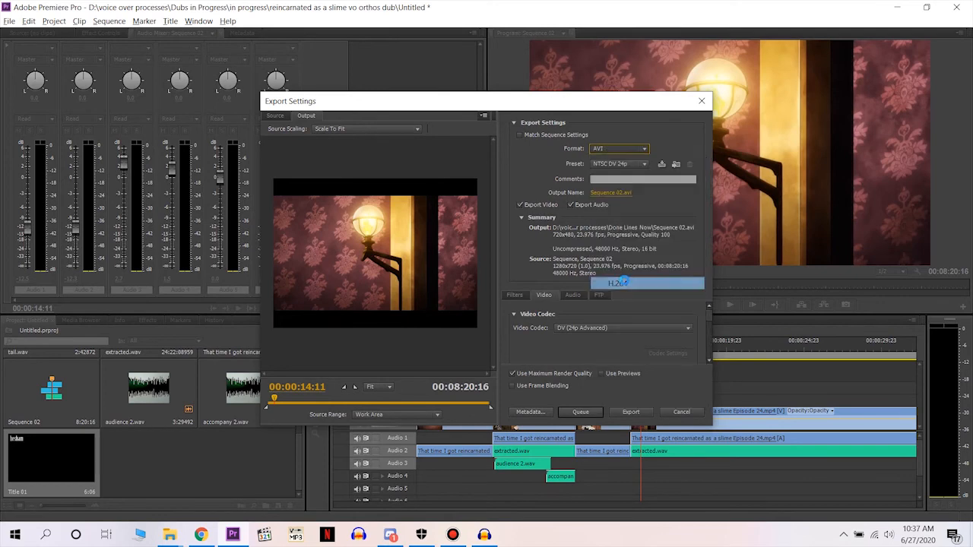
Choose the Android Tablet - 720p 23.976 preset and enable maximum render quality for the export.
left_click(622, 164)
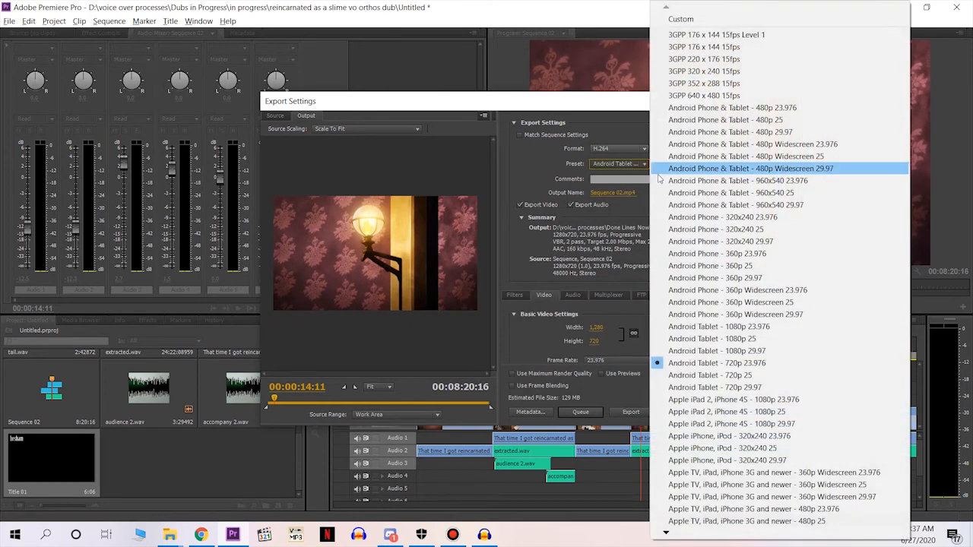
left_click(711, 364)
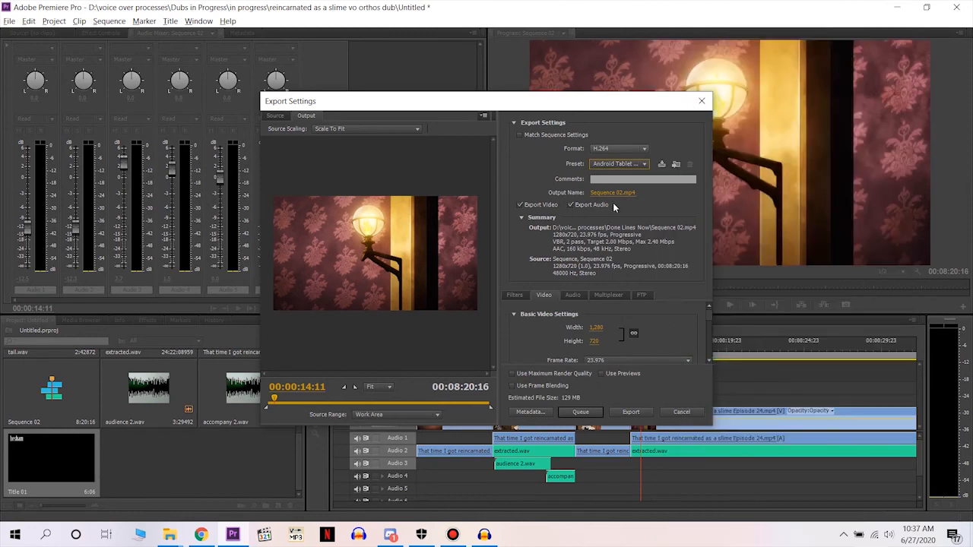
left_click(527, 374)
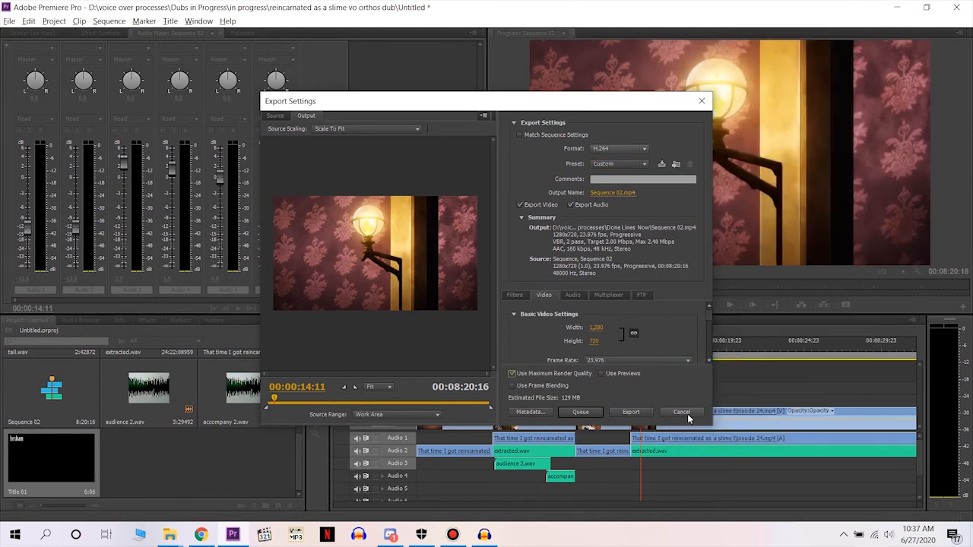
Set the output file to Sequence 02 in the Done Lines Now folder and leave the export settings without exporting.
left_click(616, 193)
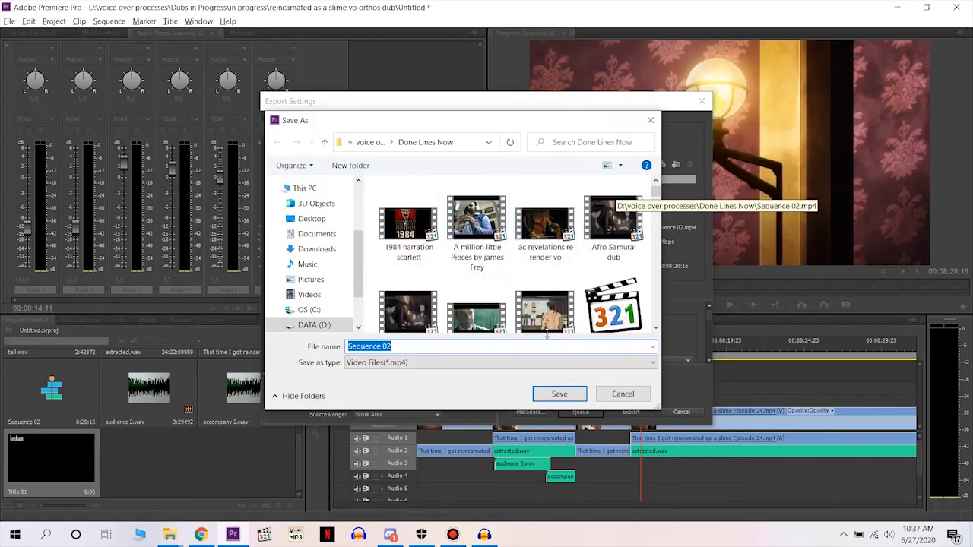
left_click(559, 396)
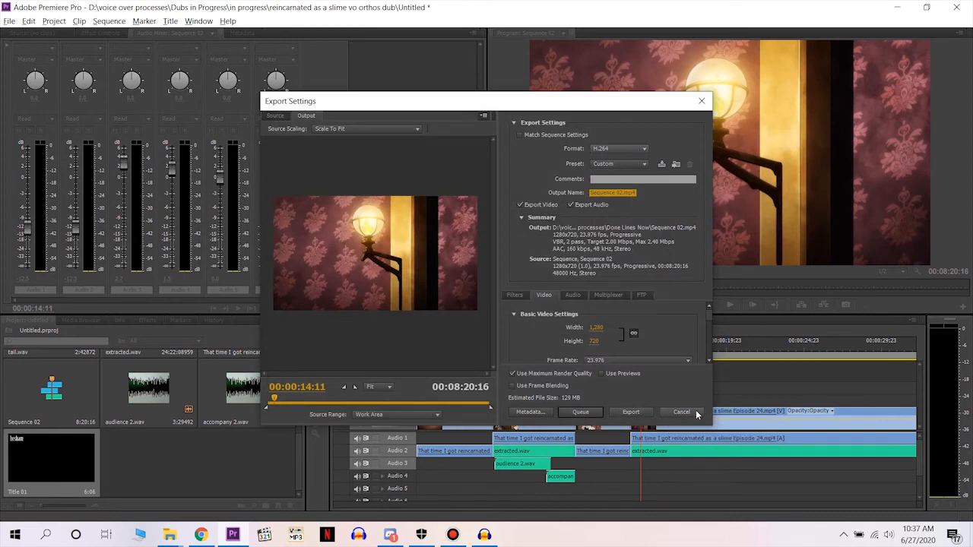
left_click(679, 412)
left_click(454, 535)
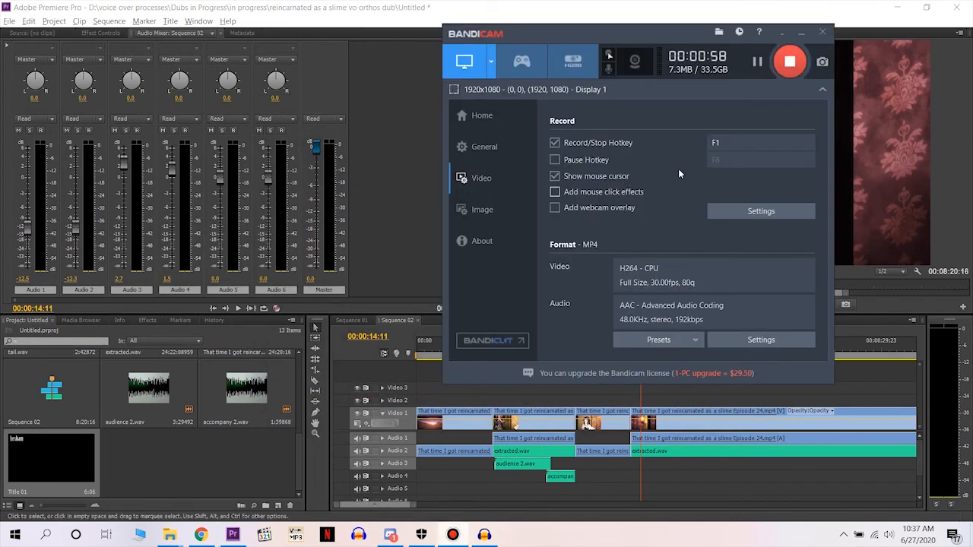